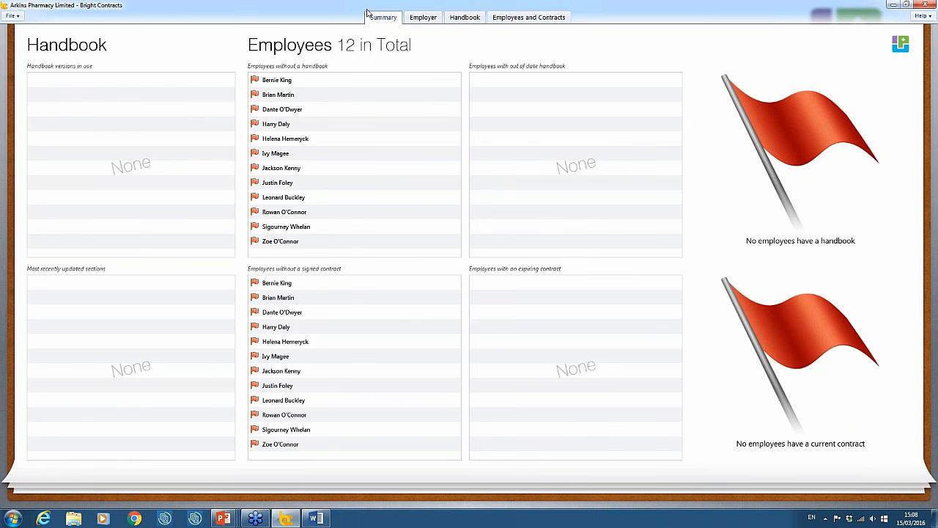
# Look over the employer, handbook, and employees and contracts areas, and return to the summary.
pyautogui.click(423, 20)
pyautogui.click(466, 19)
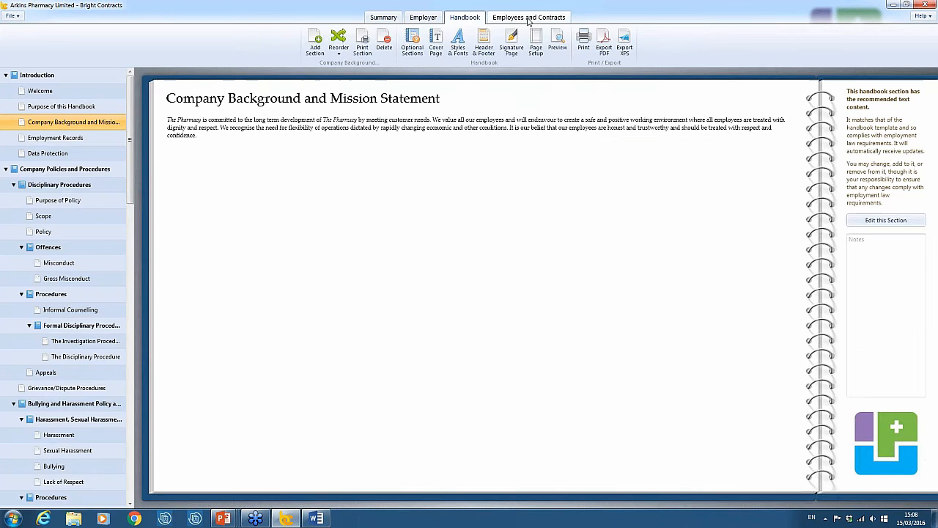
pyautogui.click(527, 18)
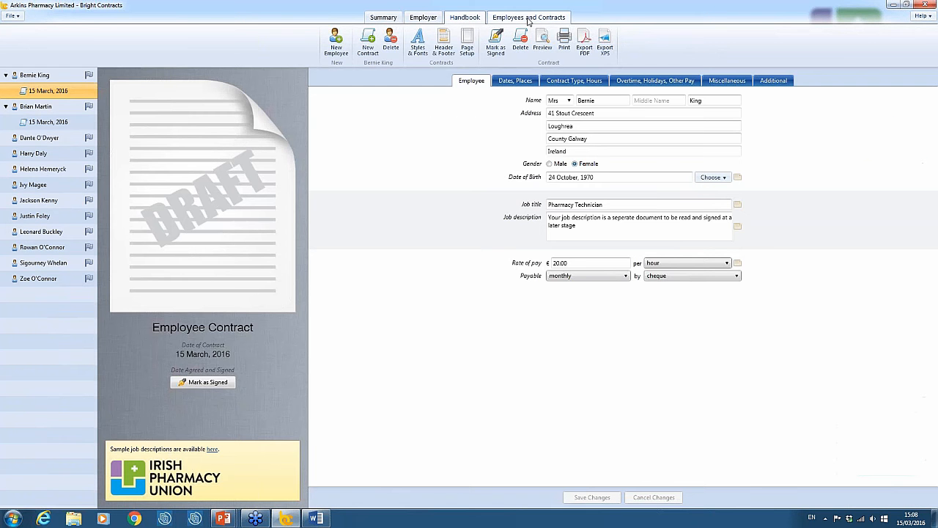
pyautogui.click(384, 17)
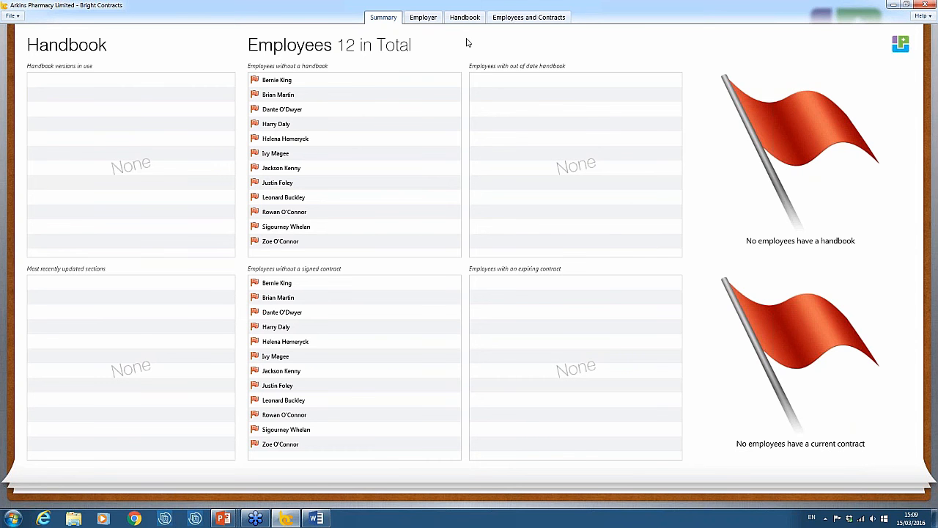
# Review the employer details and read the Welcome section of the handbook.
pyautogui.click(325, 297)
pyautogui.click(424, 17)
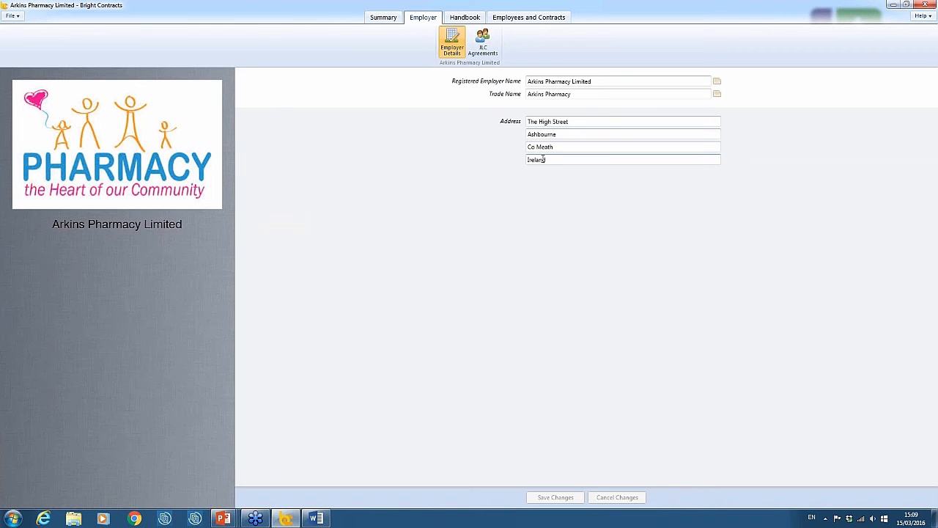
pyautogui.click(465, 16)
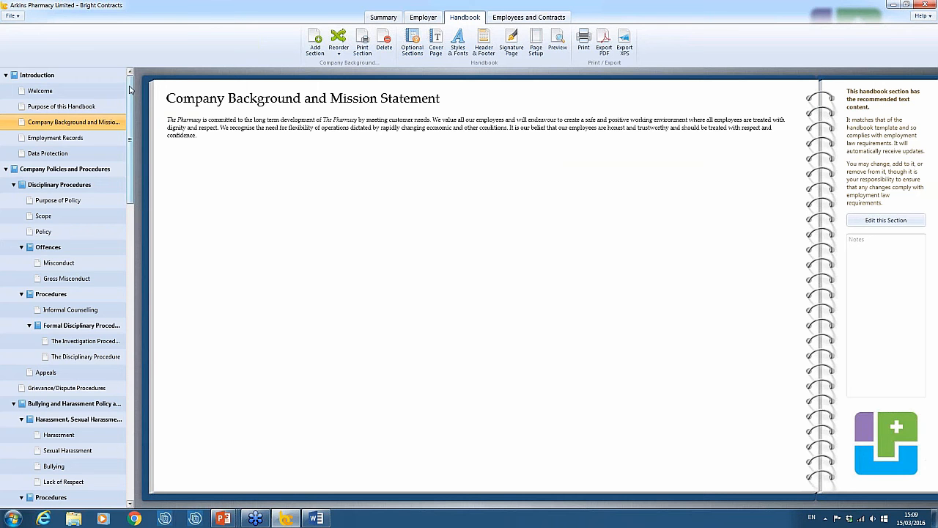
pyautogui.click(85, 91)
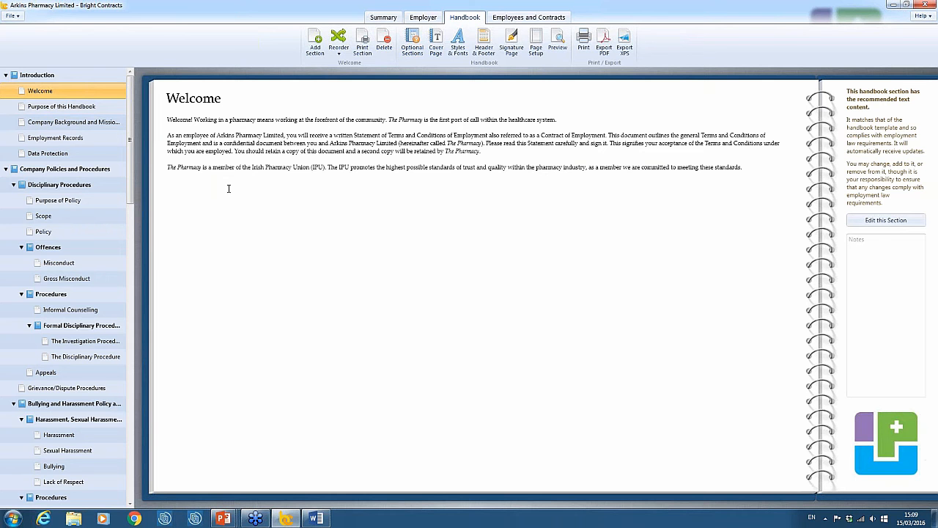
# View the first listed employee's details and check where employee data can be imported or exported.
pyautogui.click(559, 16)
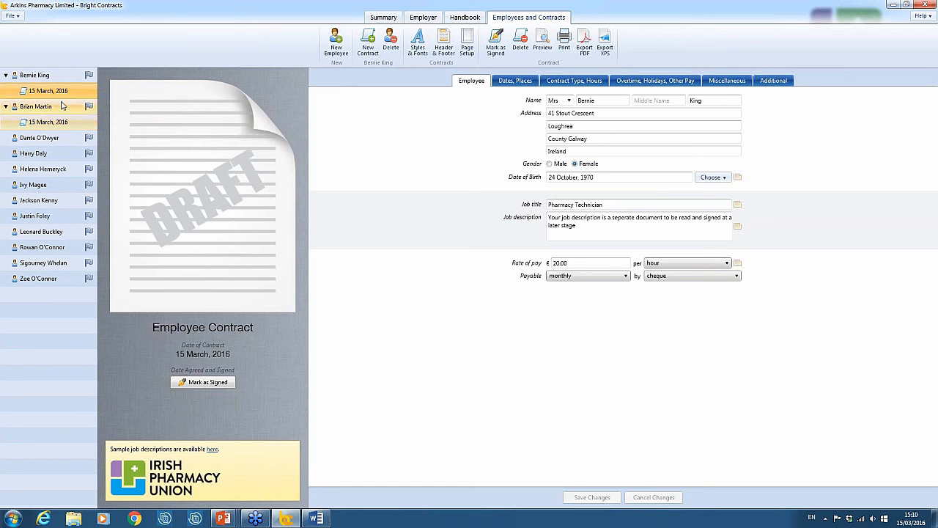
pyautogui.click(54, 78)
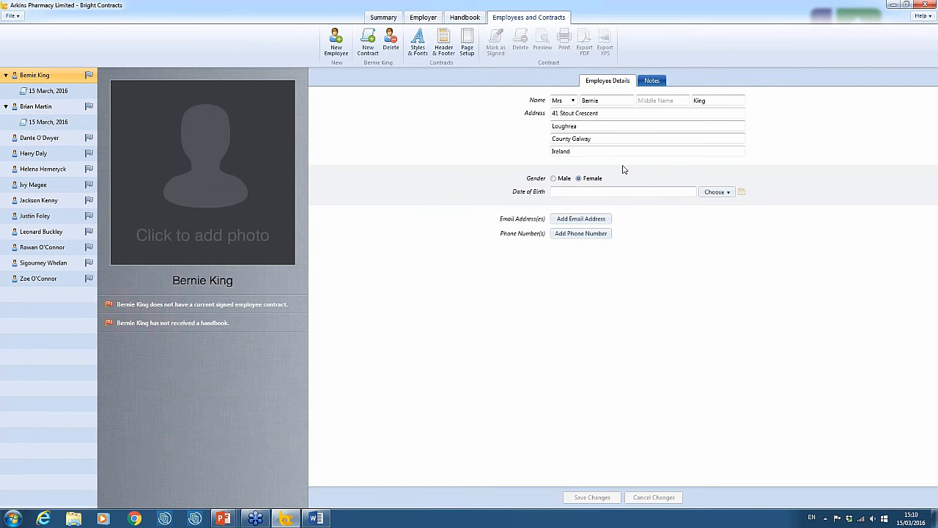
pyautogui.click(10, 15)
pyautogui.moveTo(23, 70)
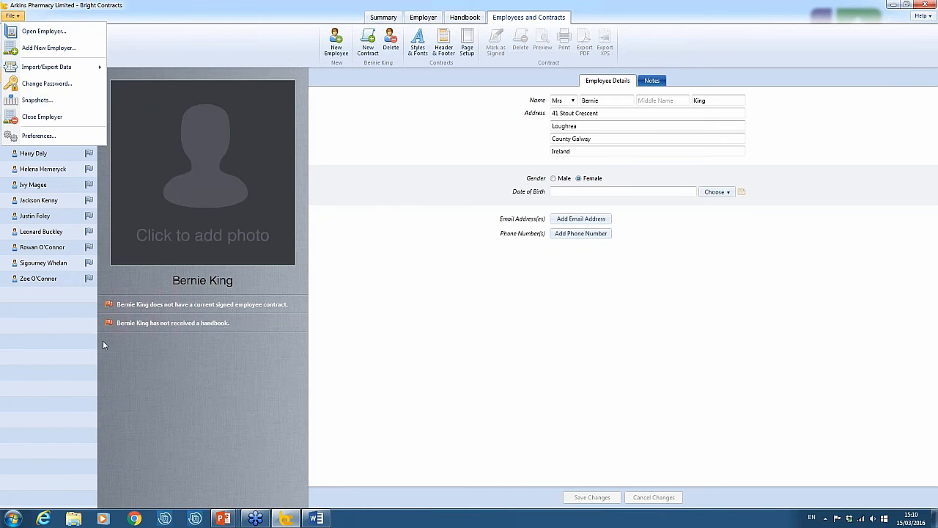
pyautogui.click(407, 312)
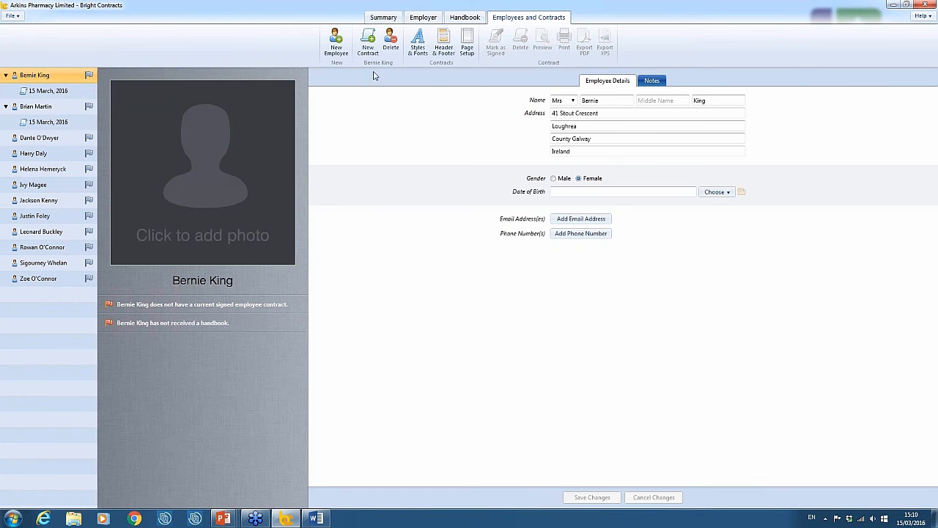
# Look through all pages of the first employee's 15 March, 2016 contract, from dates and places to additional details.
pyautogui.click(44, 91)
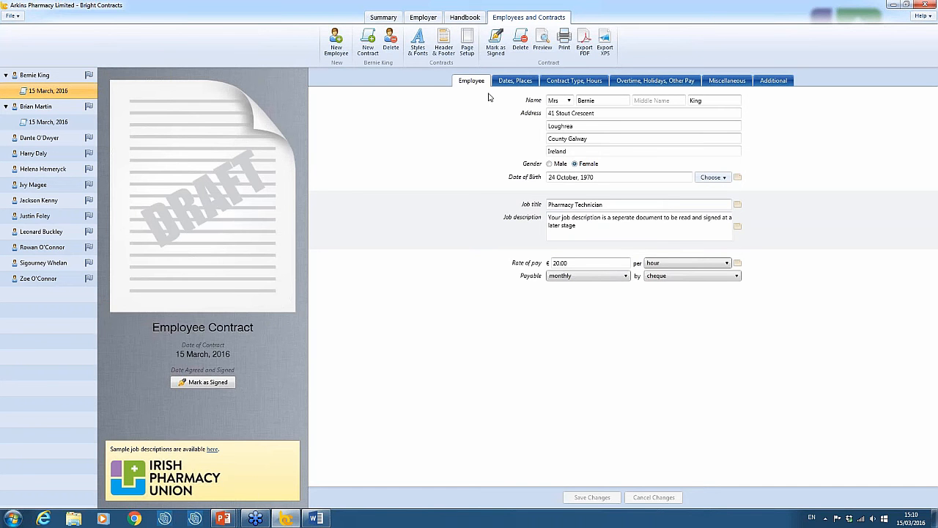
pyautogui.click(507, 83)
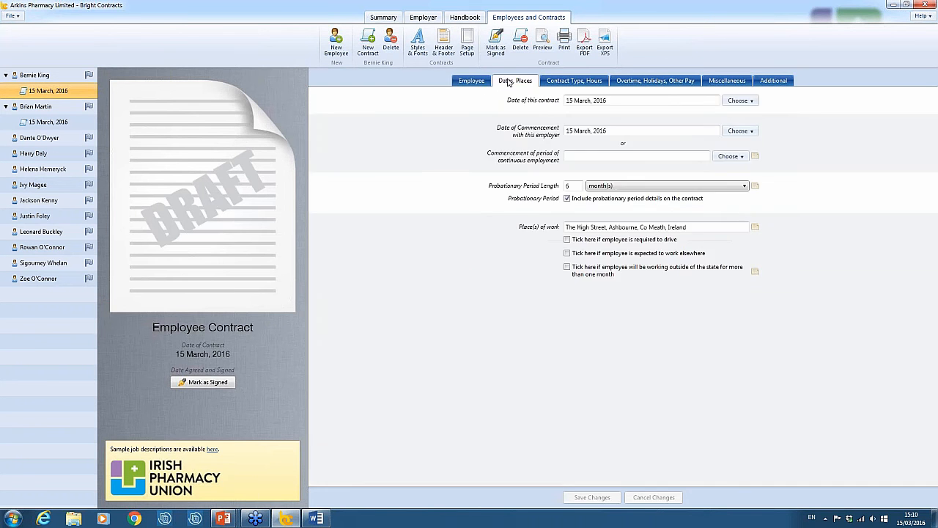
pyautogui.click(574, 81)
pyautogui.click(660, 81)
pyautogui.click(727, 81)
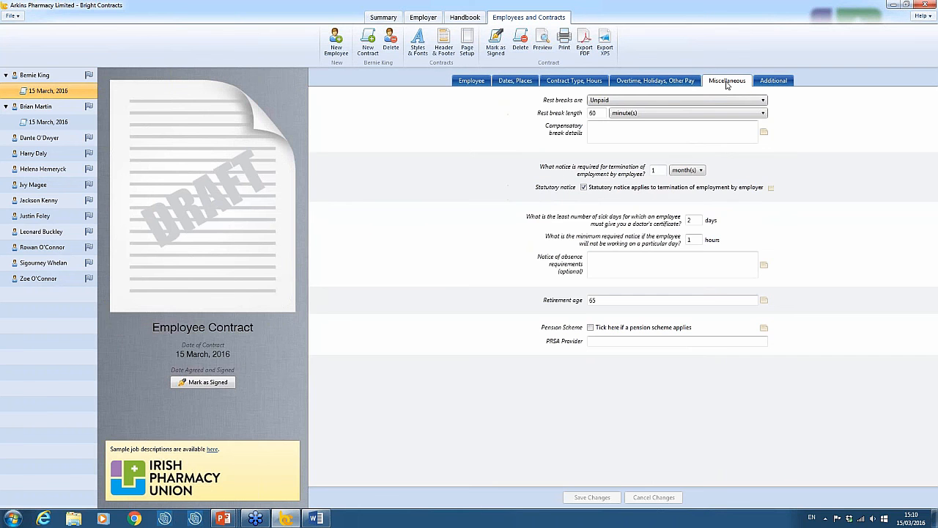
pyautogui.click(773, 81)
# Read the help notes for date of birth and job title on the contract's employee page, and open the sample job descriptions.
pyautogui.click(473, 82)
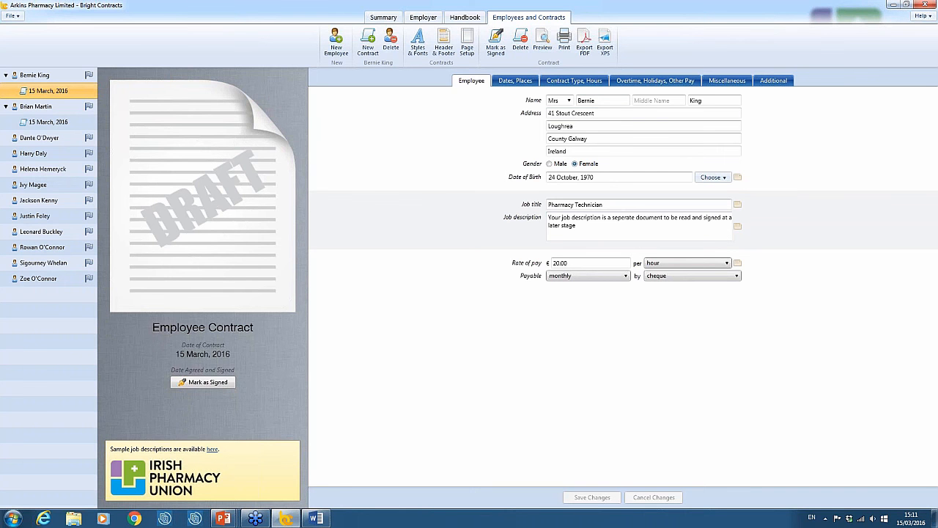
pyautogui.click(738, 178)
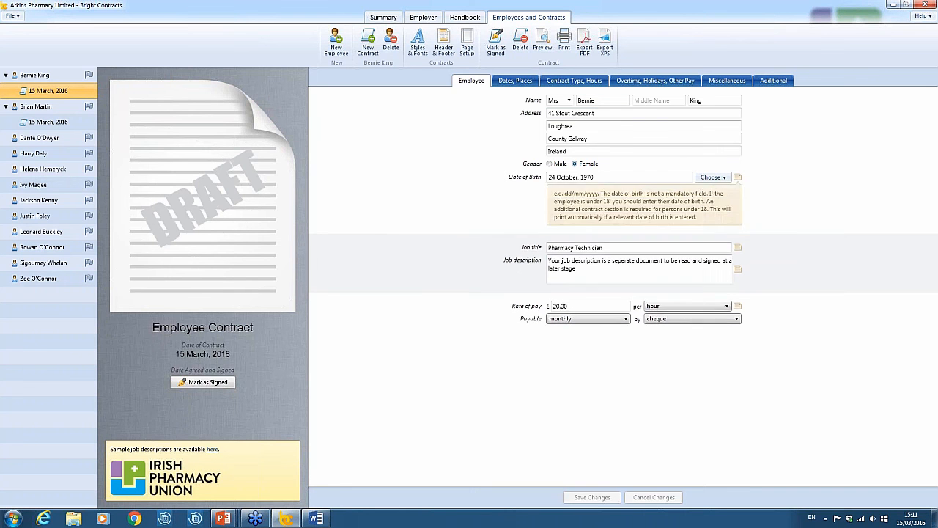
pyautogui.click(738, 179)
pyautogui.click(737, 204)
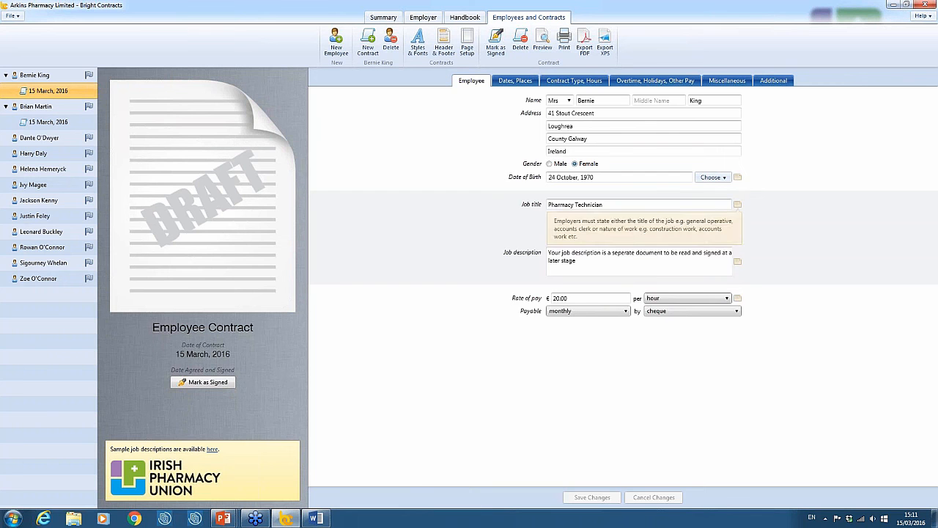
pyautogui.click(737, 204)
pyautogui.click(573, 125)
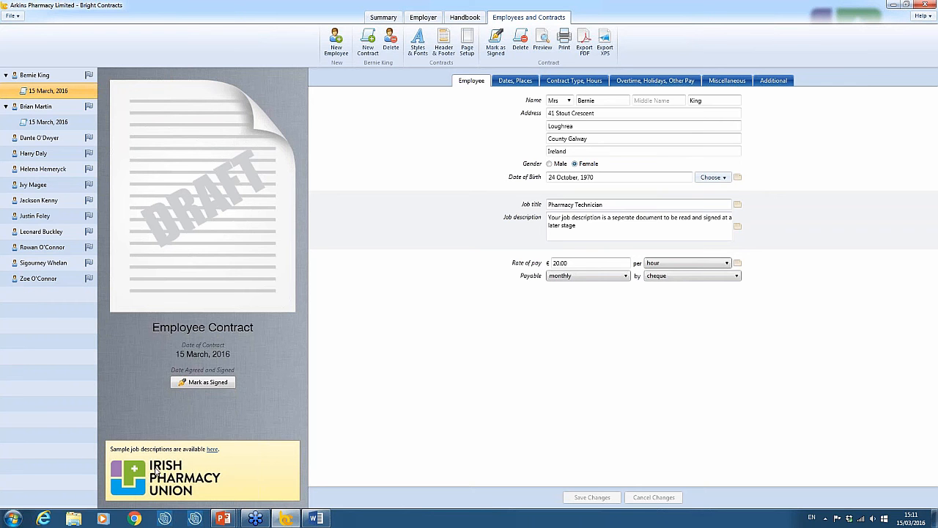
pyautogui.click(213, 449)
# Check the pay rate and frequency options, set the contract's payment method to credit transfer, and save the changes.
pyautogui.click(728, 263)
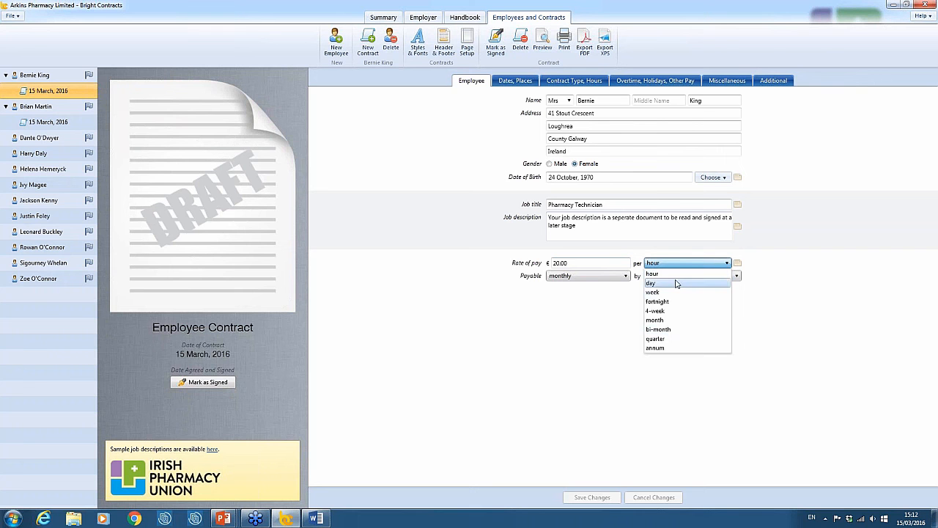
pyautogui.click(581, 307)
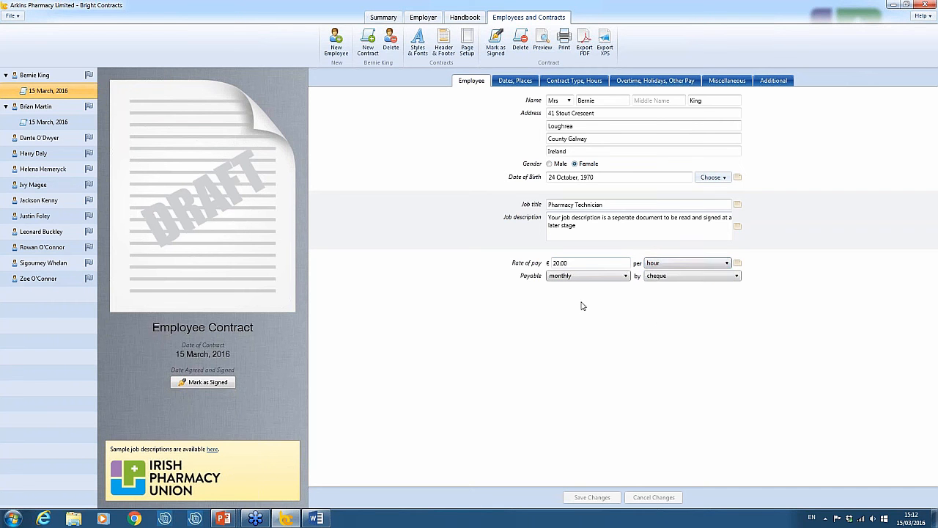
pyautogui.click(629, 276)
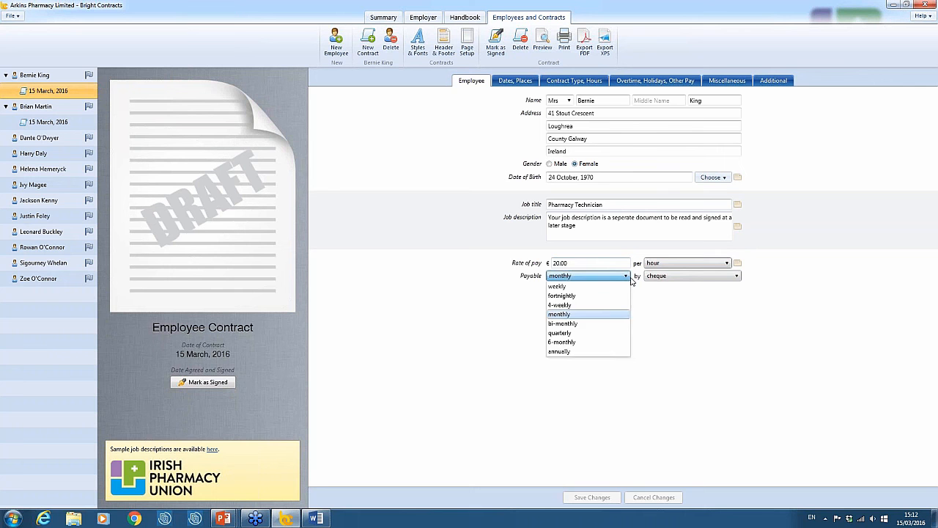
pyautogui.click(744, 279)
pyautogui.click(733, 277)
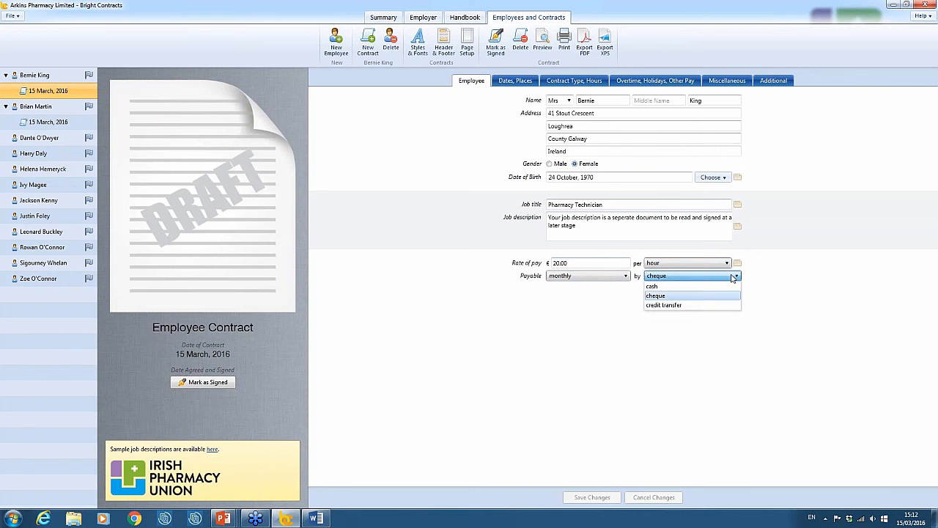
pyautogui.click(688, 305)
pyautogui.click(593, 498)
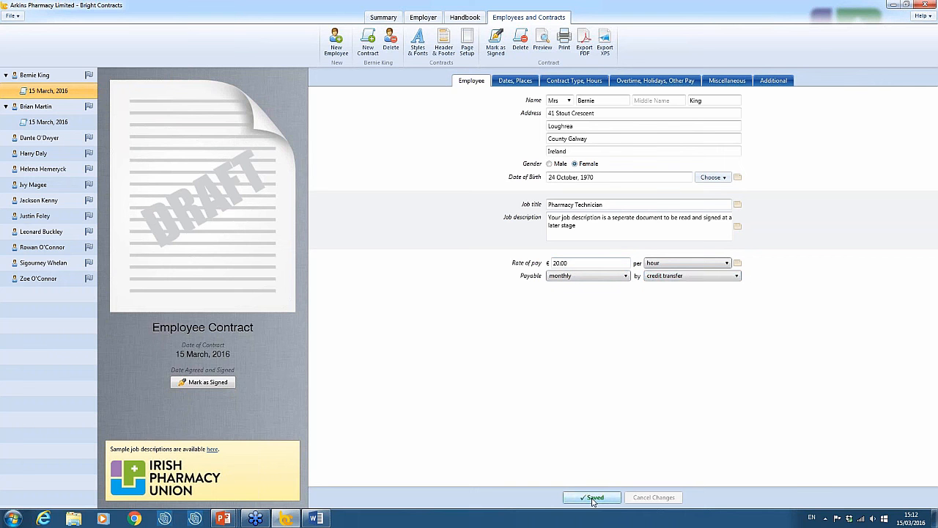
# Set the date of commencement with this employer to 3 June, 2013, and exclude the probationary period details from the contract.
pyautogui.click(521, 82)
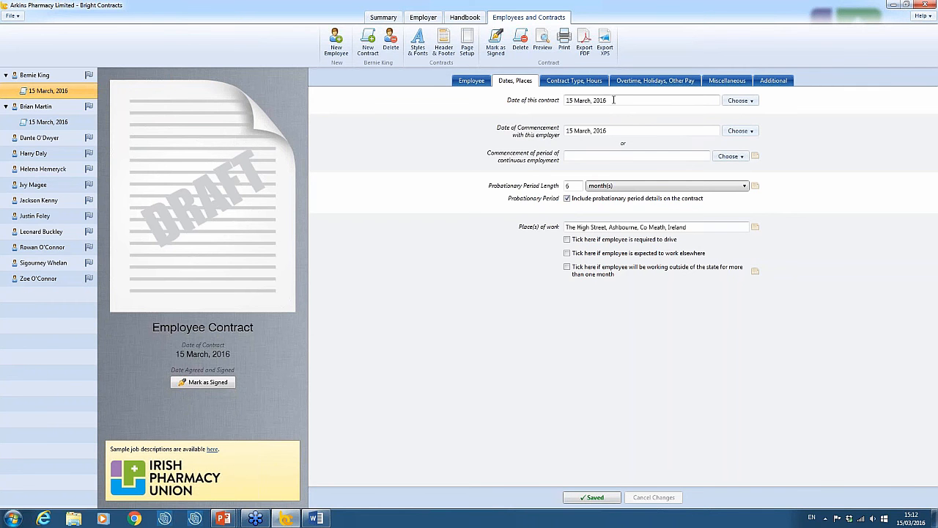
pyautogui.click(621, 130)
pyautogui.click(935, 520)
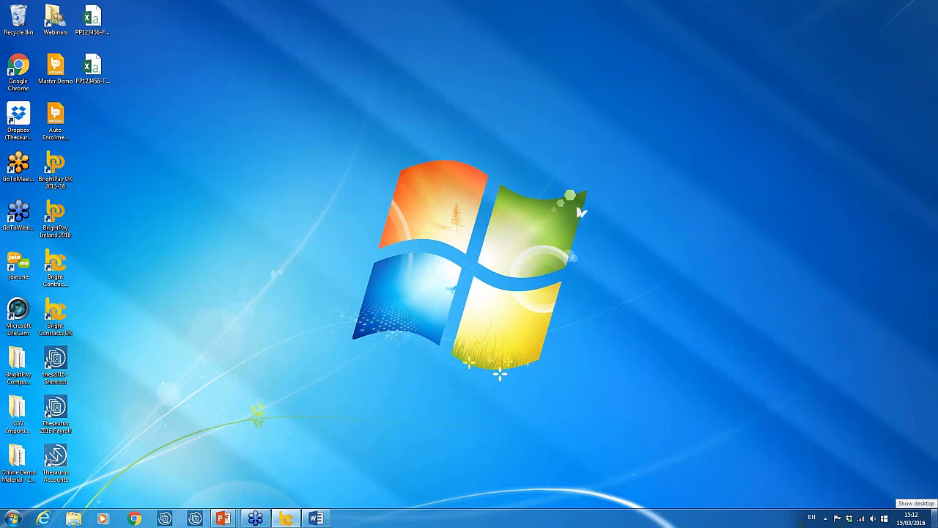
pyautogui.click(936, 521)
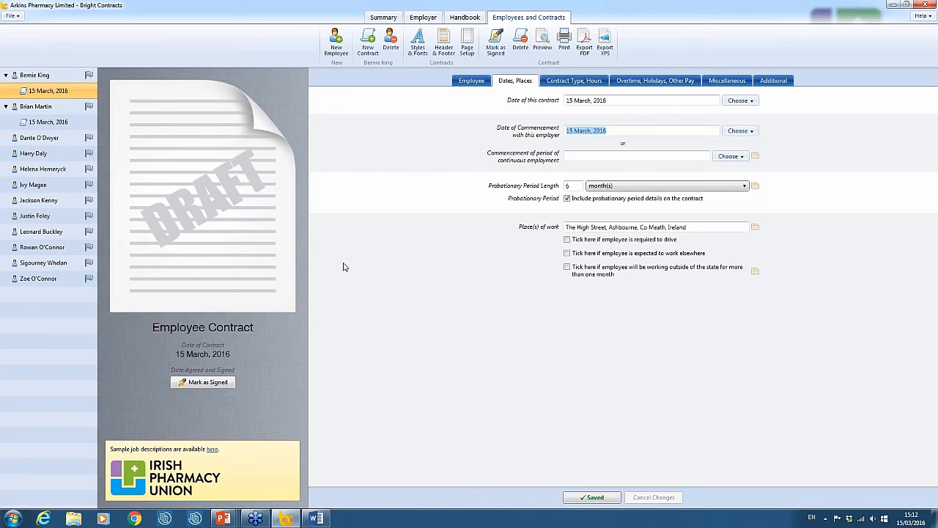
pyautogui.press('BackSpace')
pyautogui.write('03.06.2013')
pyautogui.click(567, 197)
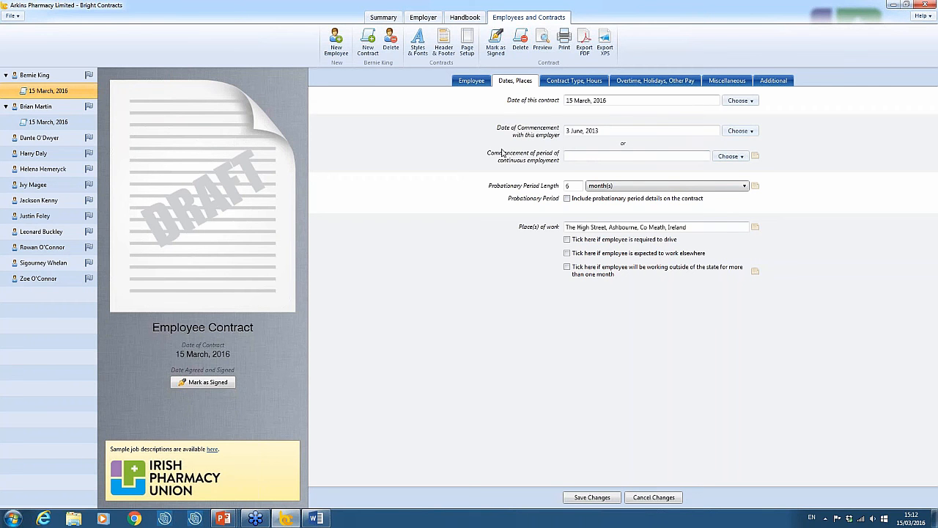
# Read the help note on commencement of continuous employment and include the probationary period details on the contract again.
pyautogui.click(756, 156)
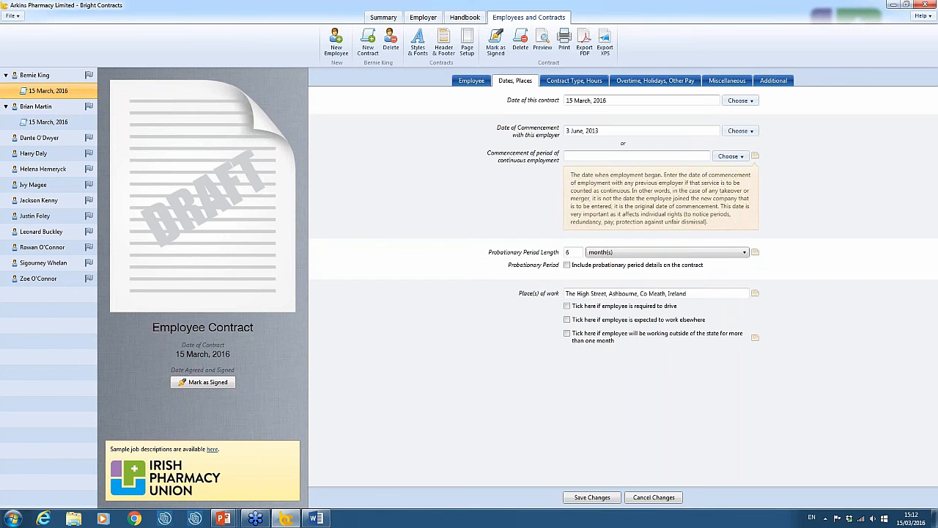
pyautogui.click(755, 157)
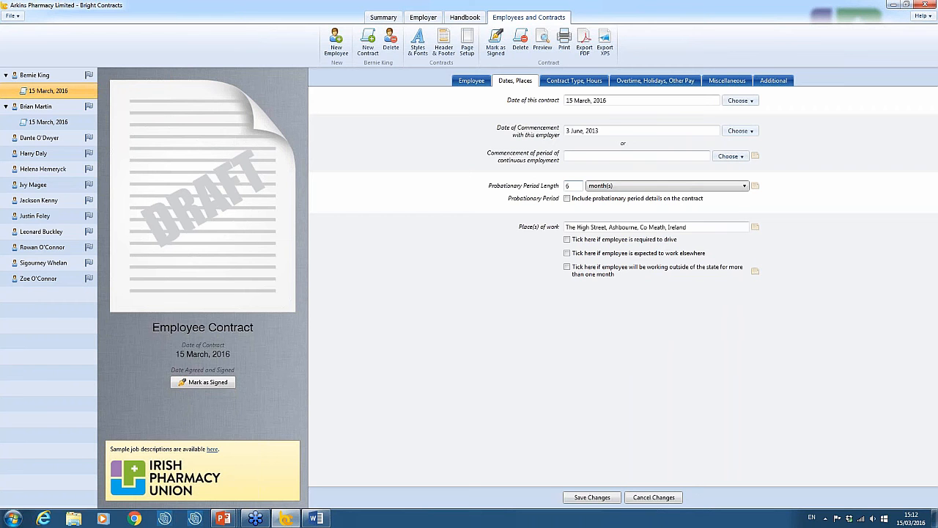
pyautogui.click(567, 199)
# Examine the contract type options with their explanatory note, and the available working schedules.
pyautogui.click(577, 82)
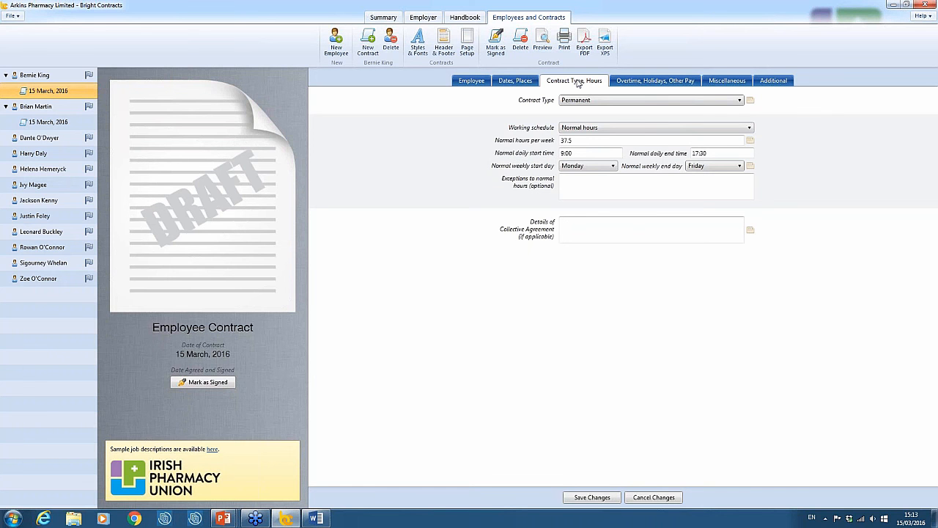
pyautogui.click(741, 101)
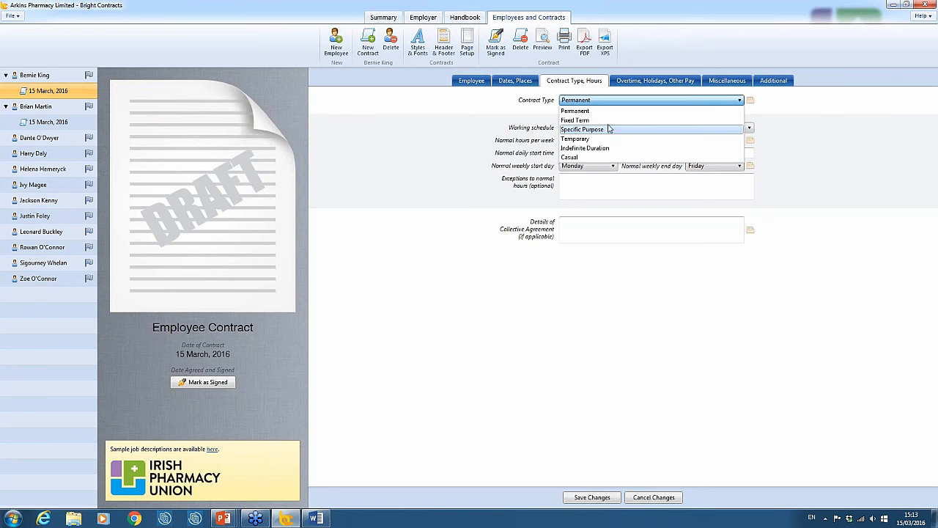
pyautogui.click(824, 135)
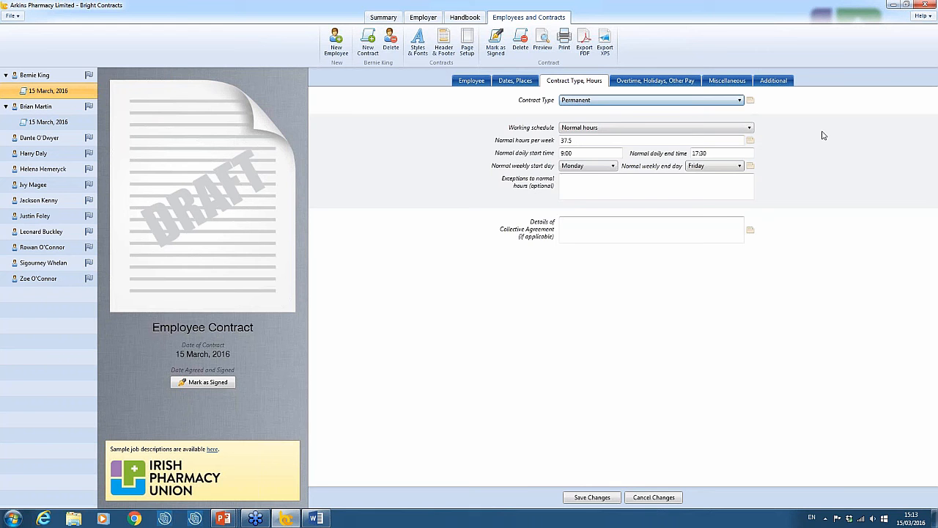
pyautogui.click(751, 101)
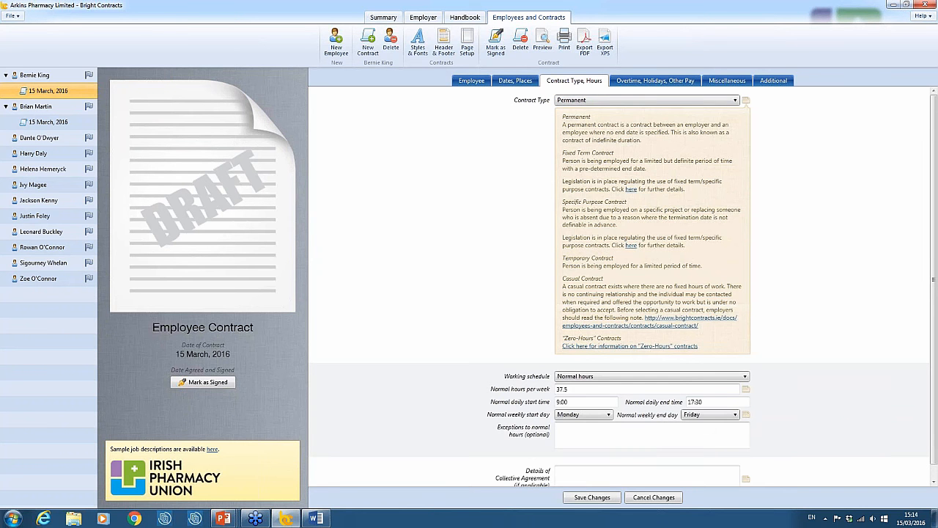
pyautogui.click(745, 102)
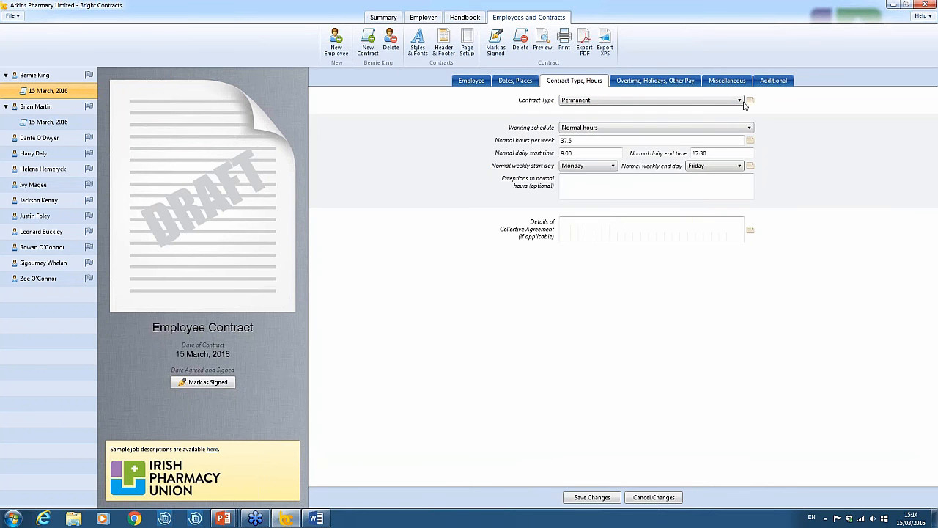
pyautogui.click(750, 129)
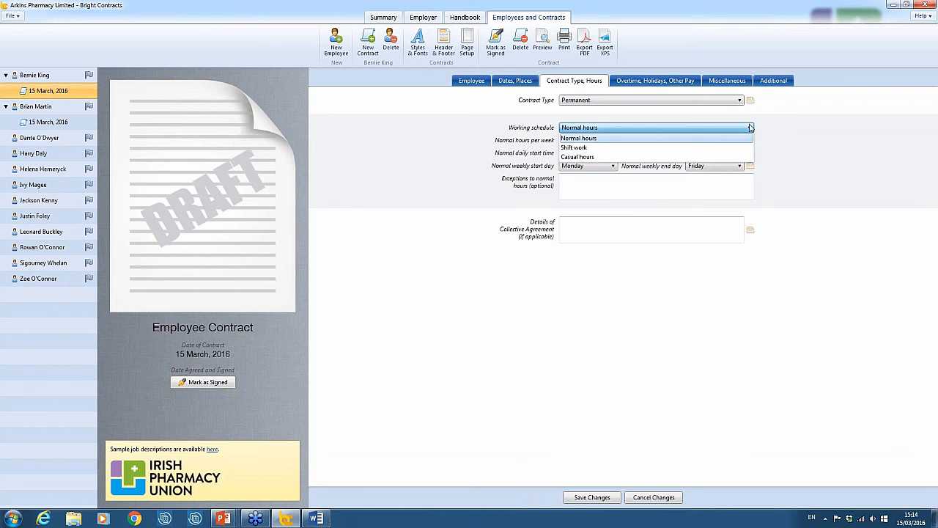
pyautogui.click(749, 129)
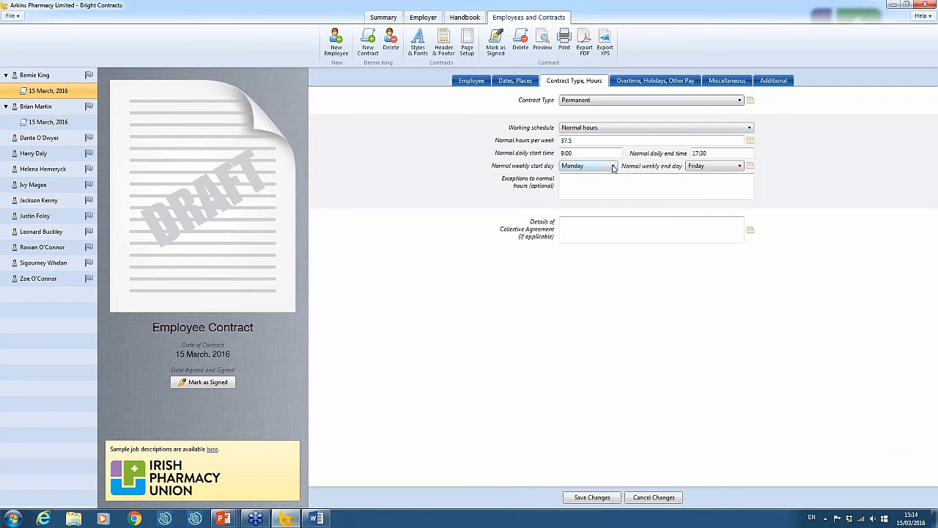
# Set the normal weekly start day to Tuesday and the normal weekly end day to Saturday, and save the changes.
pyautogui.click(590, 166)
pyautogui.click(579, 188)
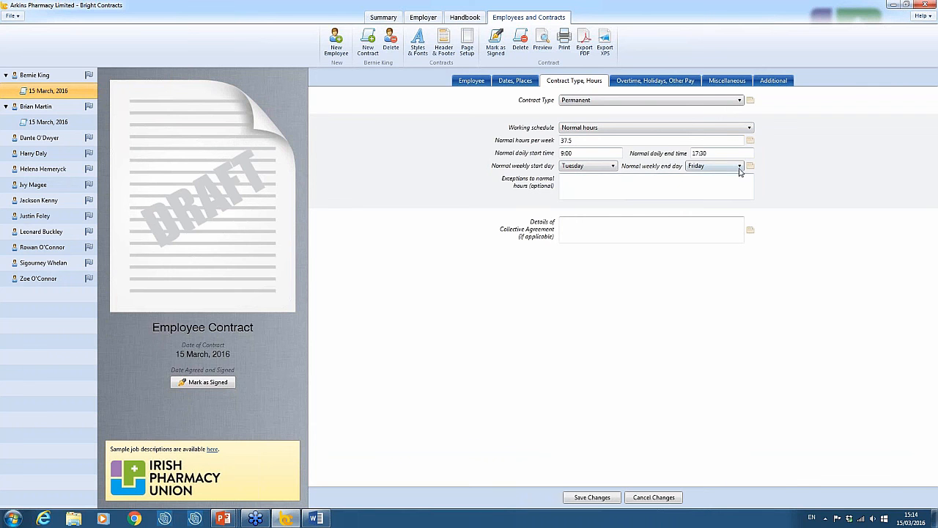
pyautogui.click(715, 165)
pyautogui.click(720, 223)
pyautogui.click(629, 189)
pyautogui.click(628, 190)
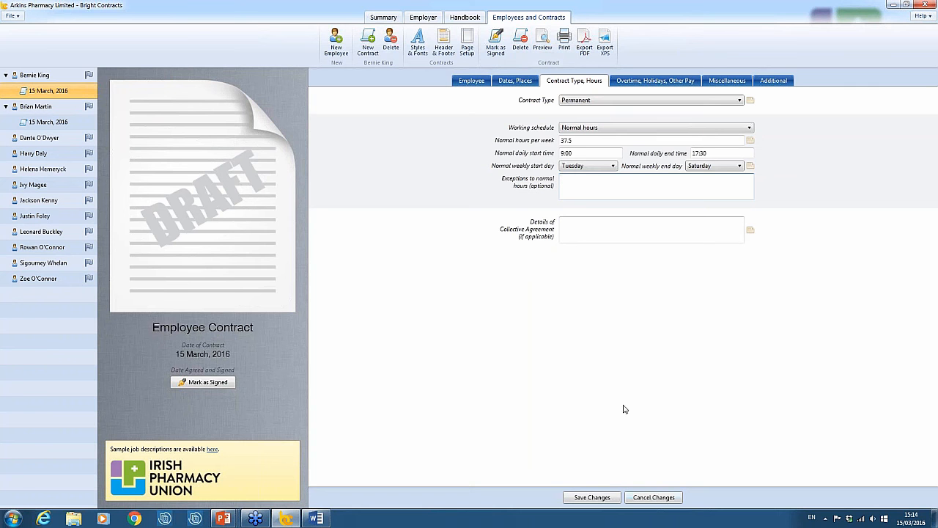
pyautogui.click(575, 502)
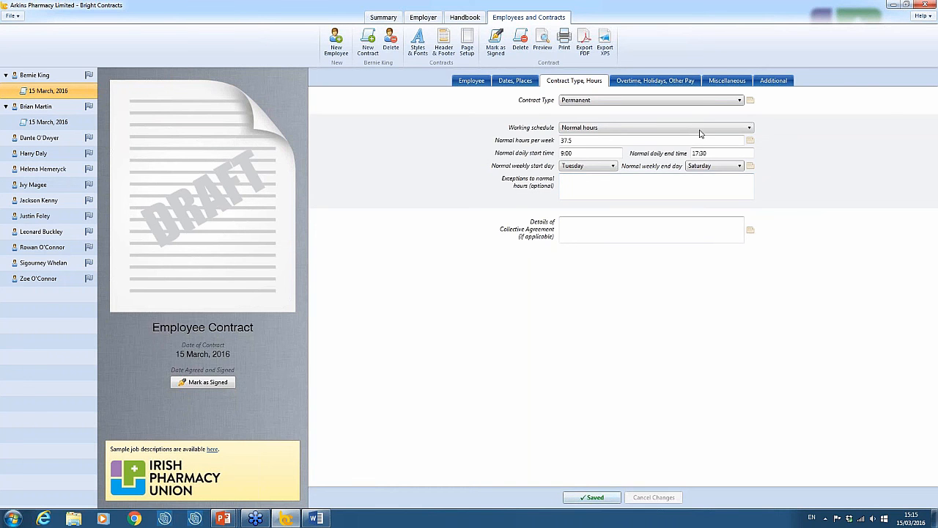
# Check the contract's overtime options, include paid sick leave and exclude it again, and save the section.
pyautogui.click(662, 81)
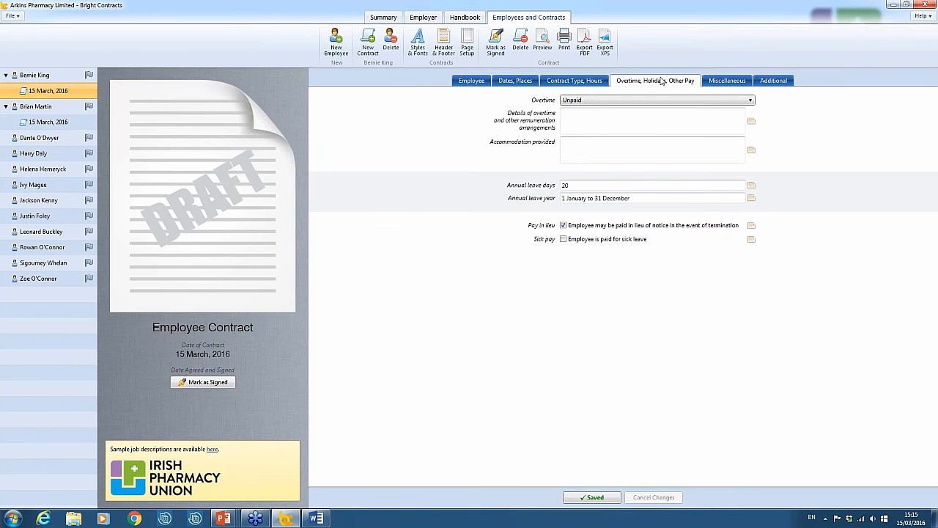
pyautogui.click(751, 101)
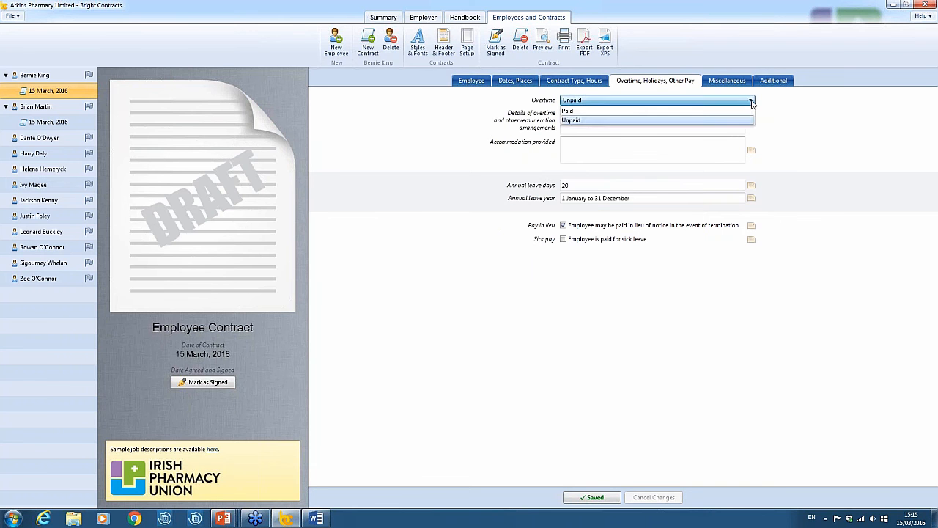
pyautogui.click(682, 119)
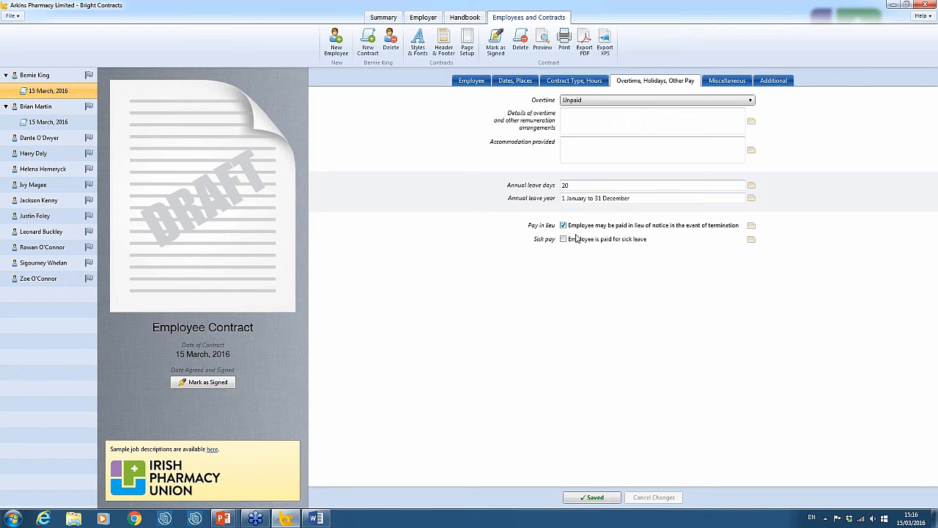
pyautogui.click(563, 239)
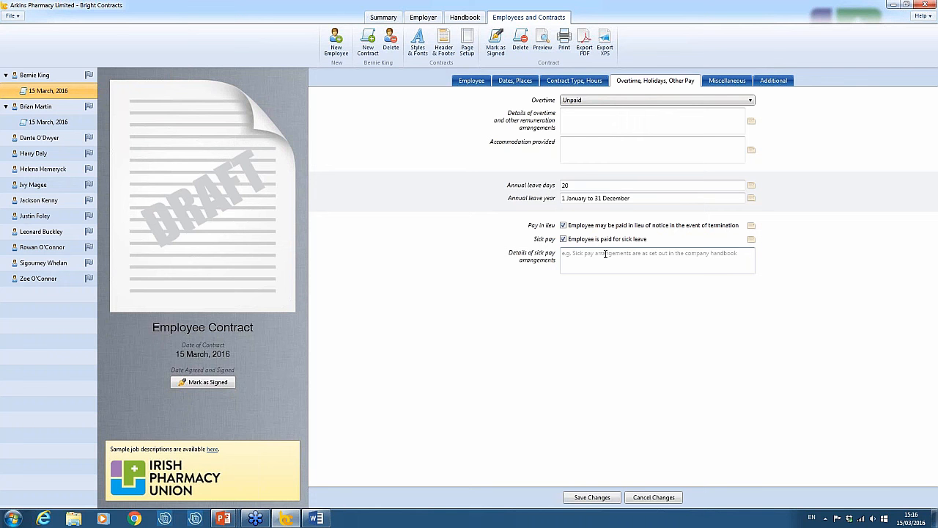
pyautogui.click(563, 239)
pyautogui.click(612, 500)
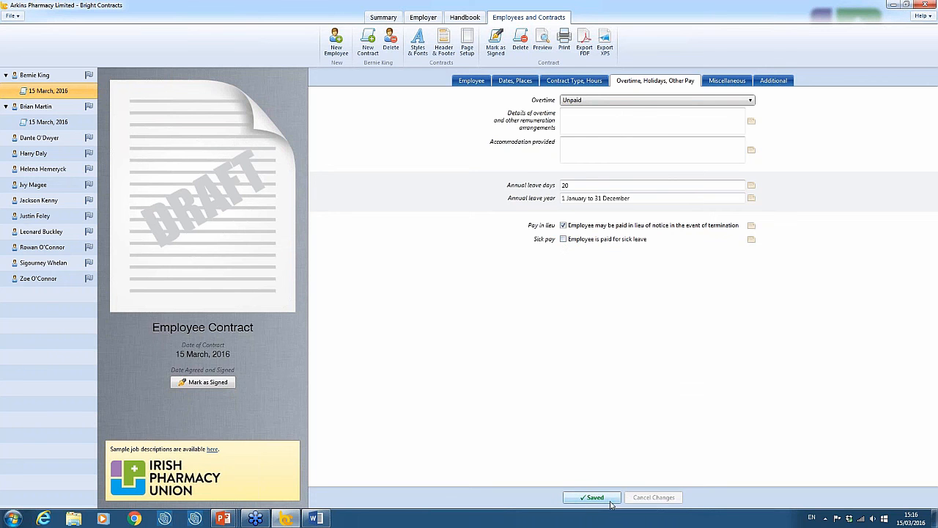
# Exclude statutory notice for termination by the employer and set the employer's required notice to 1 month instead.
pyautogui.click(715, 88)
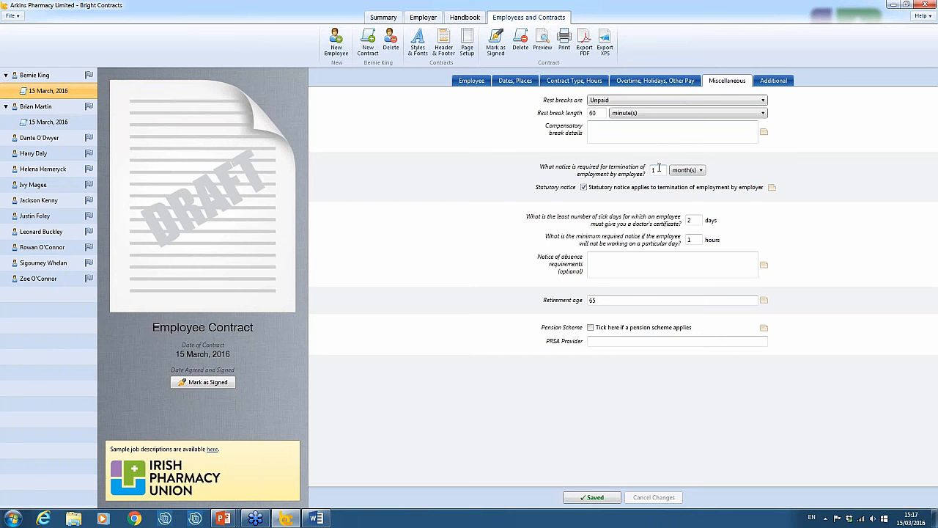
pyautogui.click(702, 173)
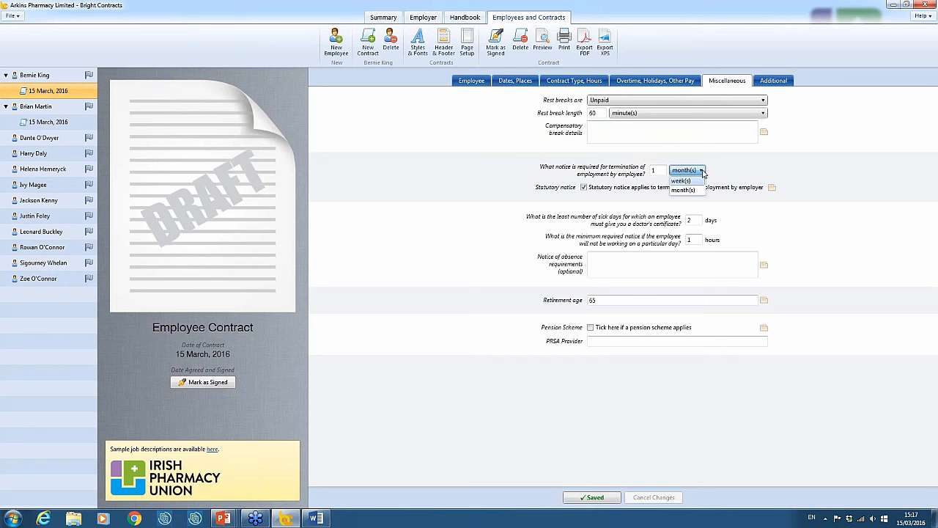
pyautogui.click(702, 172)
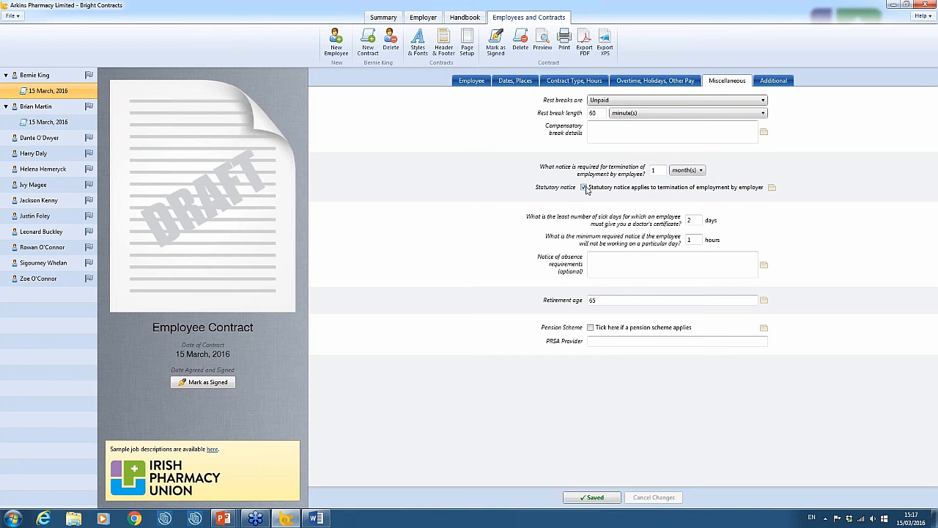
pyautogui.click(584, 187)
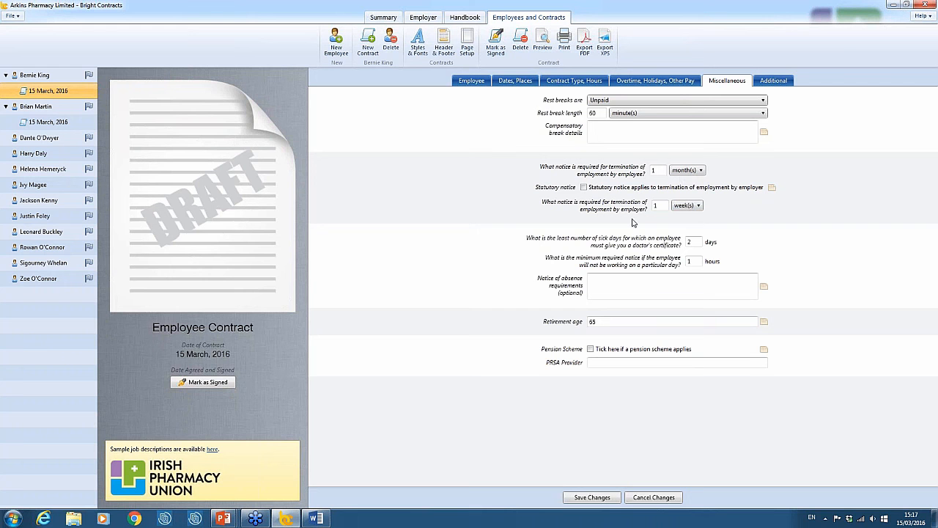
pyautogui.click(696, 206)
pyautogui.click(685, 225)
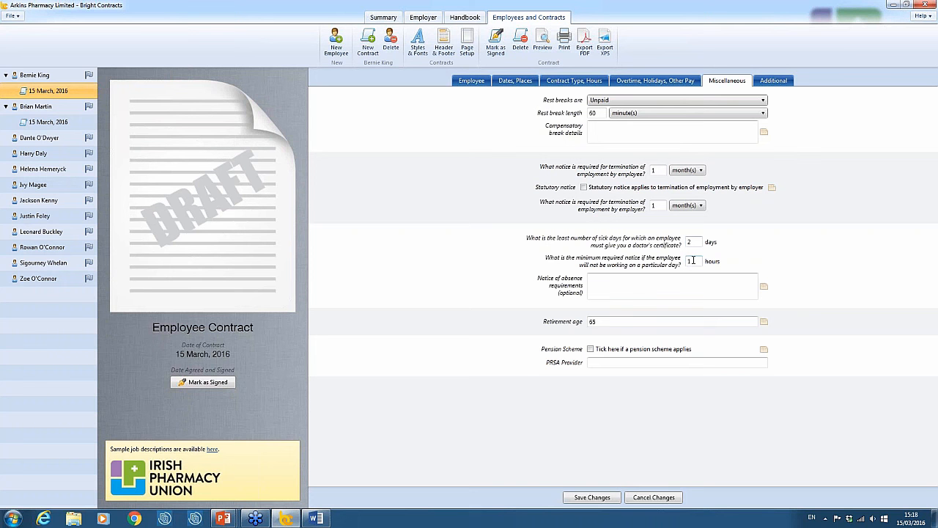
# Set the minimum required notice of absence to 3 hours and read the help note on notice of absence requirements.
pyautogui.press('BackSpace')
pyautogui.write('3')
pyautogui.click(618, 277)
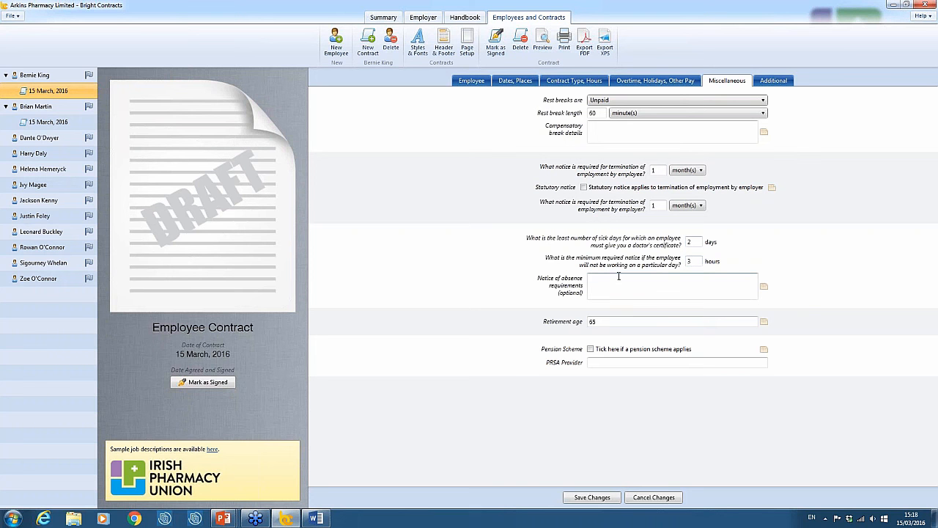
pyautogui.click(765, 286)
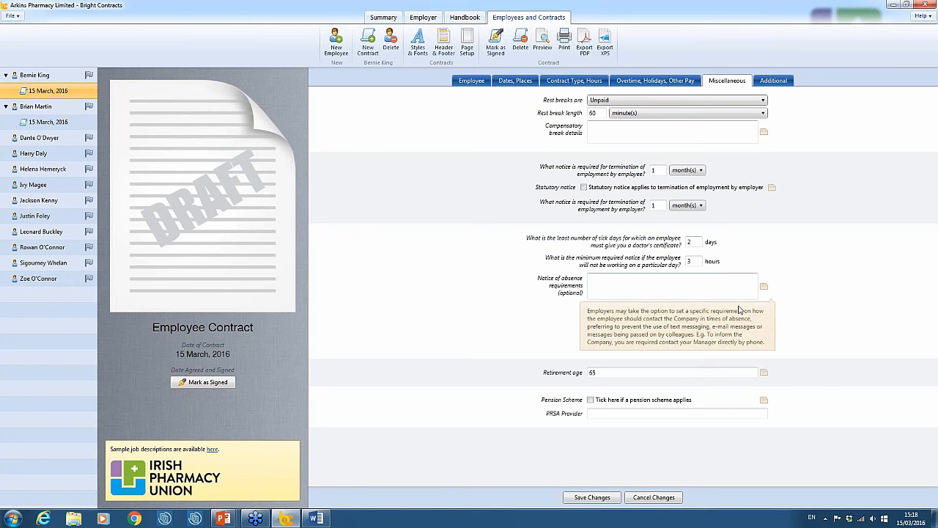
pyautogui.click(764, 289)
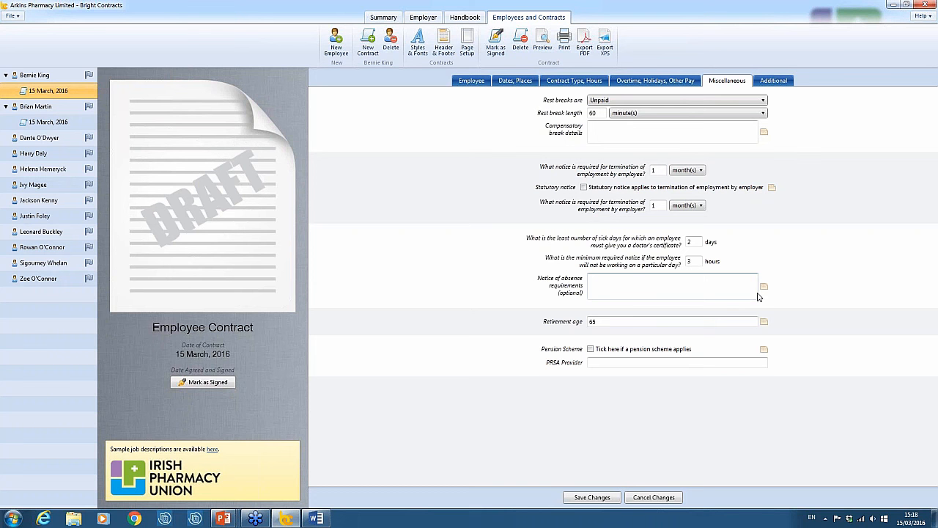
# Set the retirement age to 66, enter AIB BANK as PRSA provider with no pension scheme, and save the changes.
pyautogui.click(630, 320)
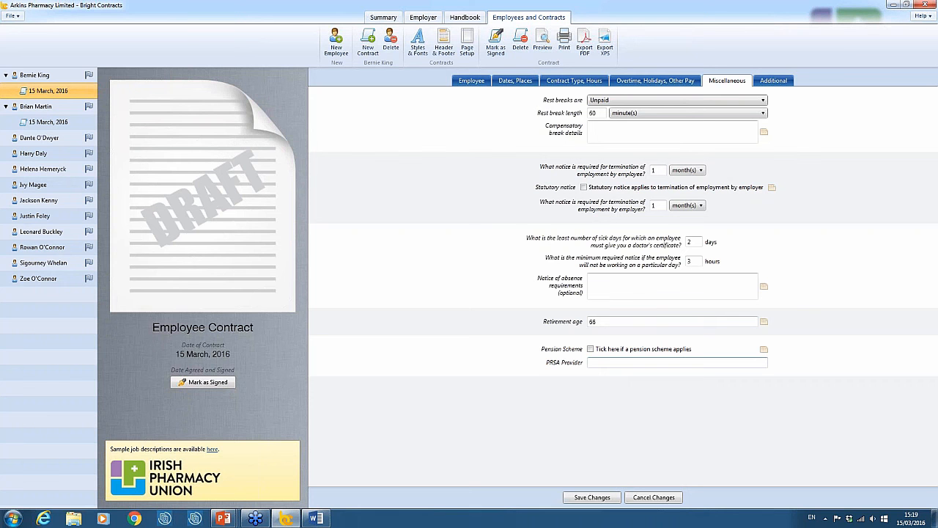
pyautogui.click(591, 350)
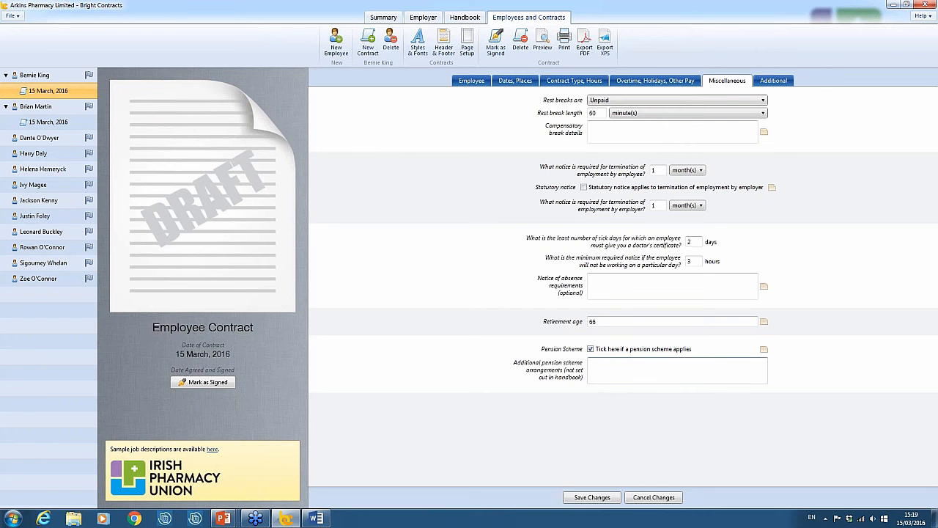
pyautogui.click(591, 350)
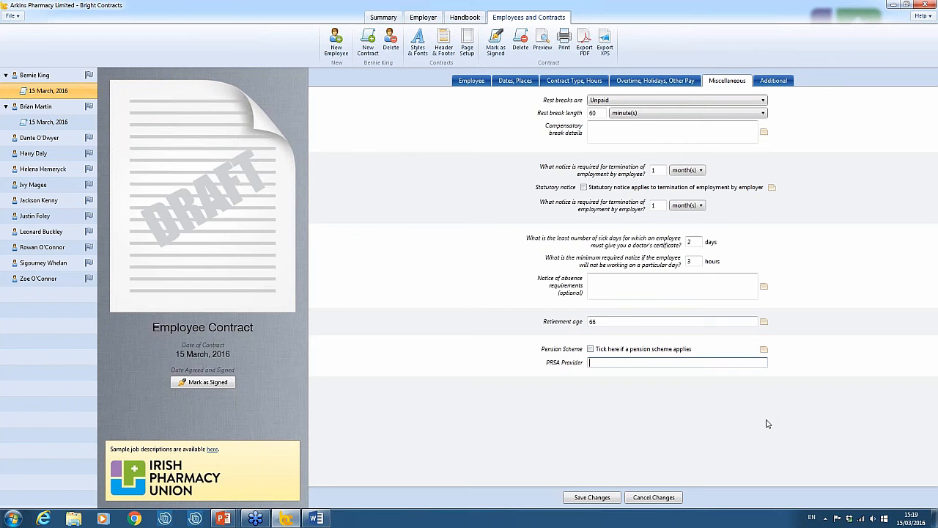
pyautogui.write('AIB BANK')
pyautogui.click(599, 501)
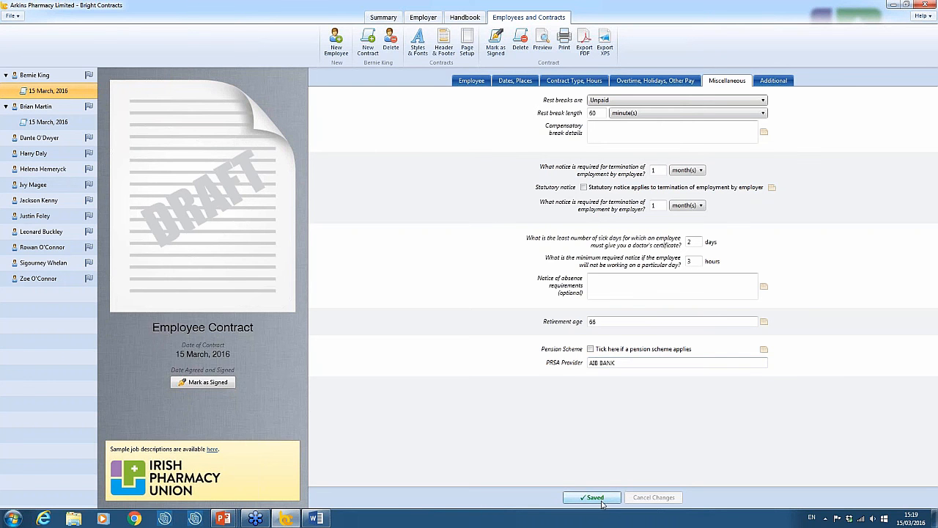
# Read the contract's additional clauses one after another, from Garden Leave through Lay-Off/Short-Time.
pyautogui.click(778, 82)
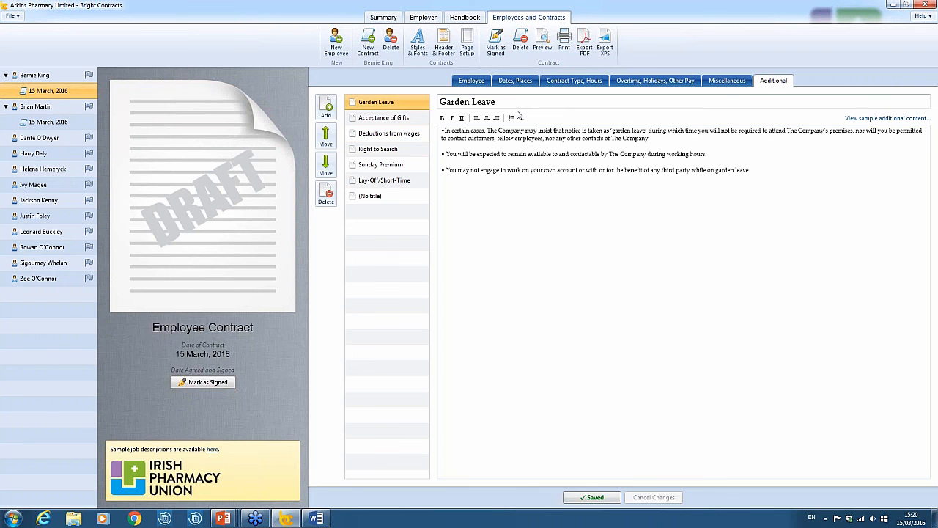
pyautogui.click(416, 120)
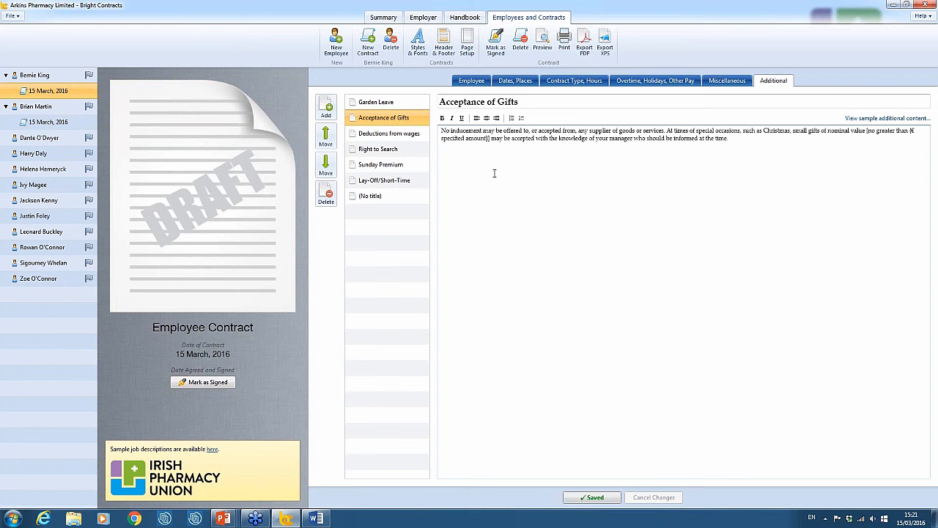
pyautogui.click(407, 135)
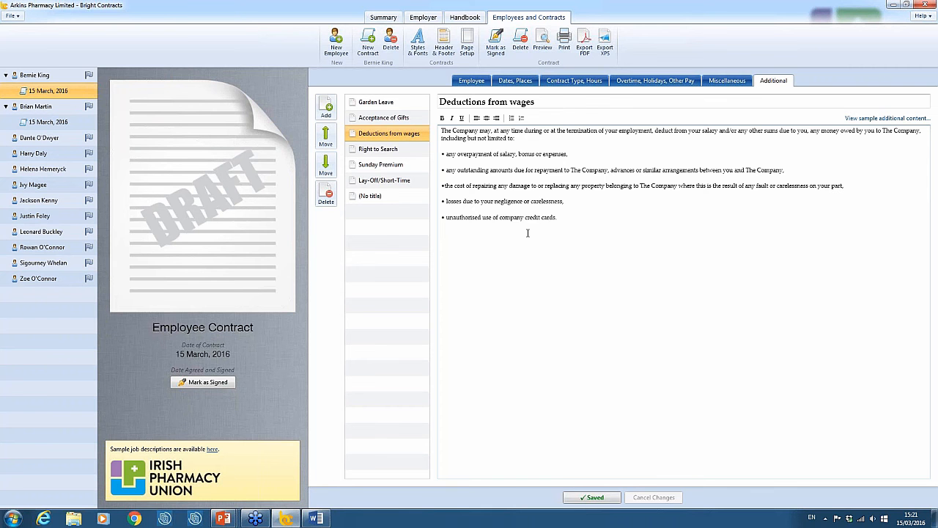
pyautogui.click(391, 152)
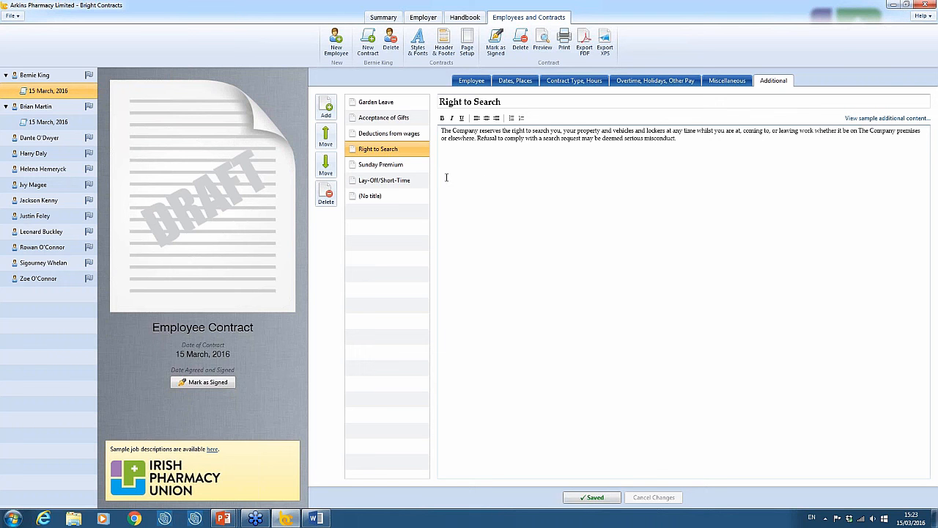
pyautogui.click(389, 166)
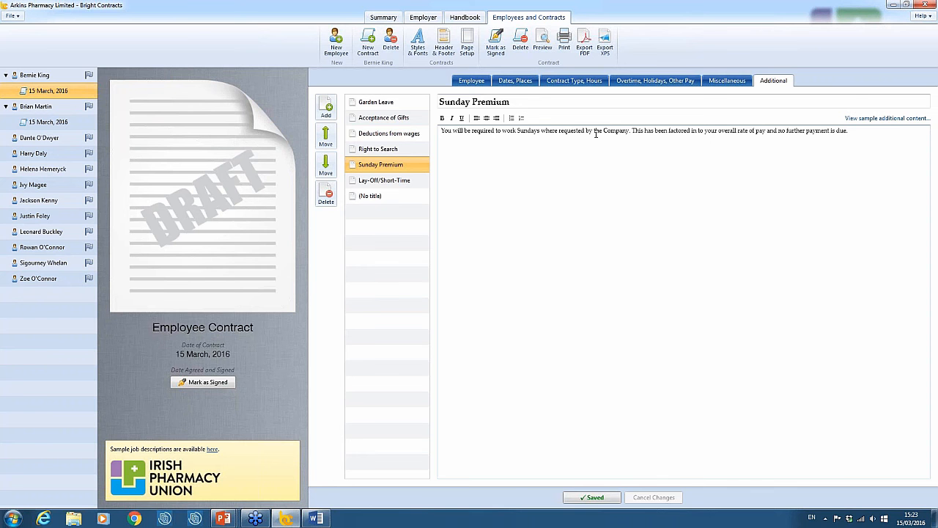
pyautogui.click(403, 182)
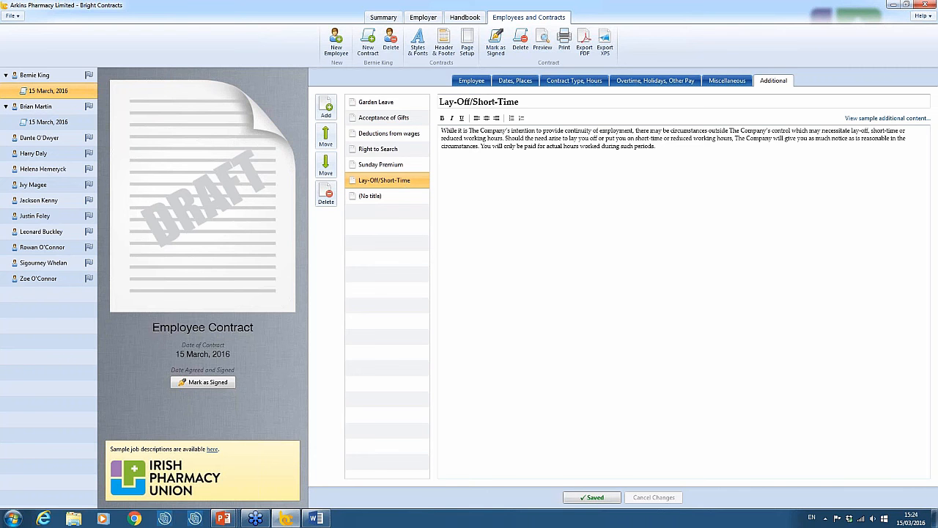
# Open the sample additional content page online and copy the licence key from the licence details in Bright Contracts for its customer check.
pyautogui.click(887, 118)
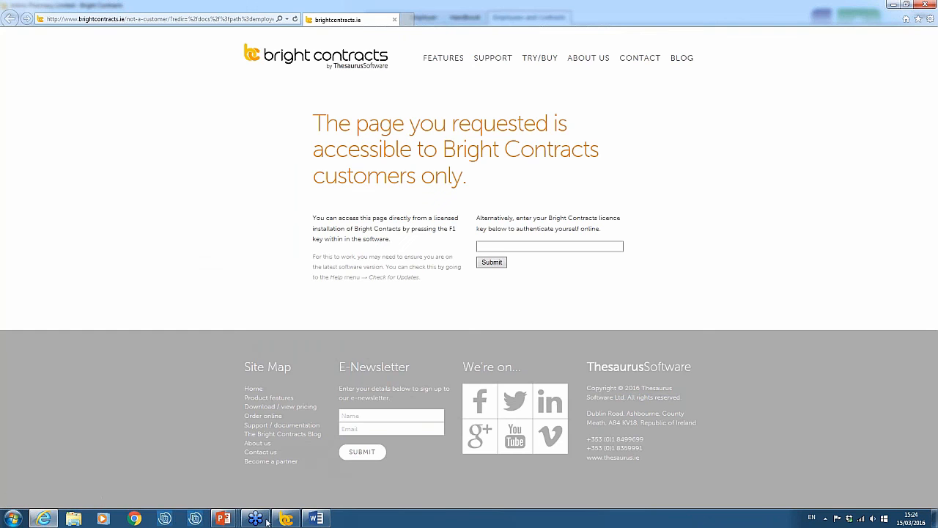
pyautogui.click(286, 520)
pyautogui.click(11, 15)
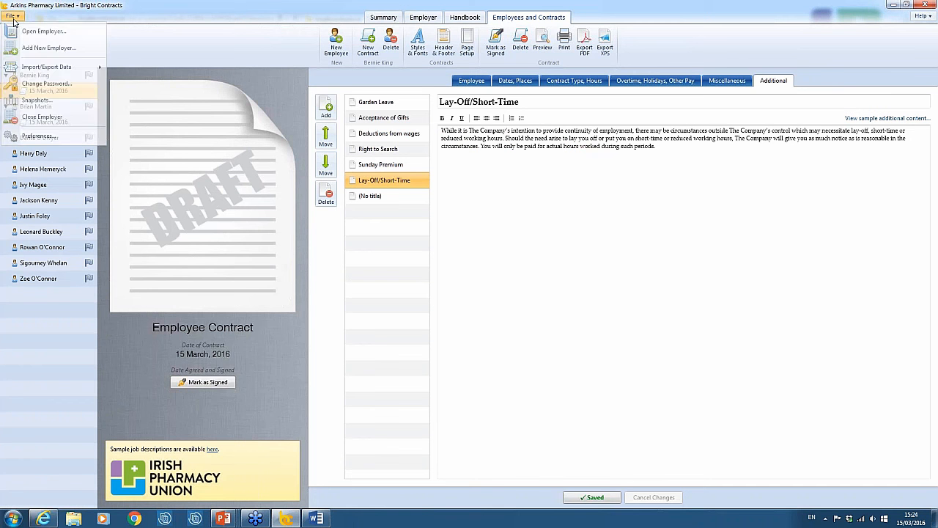
pyautogui.click(37, 31)
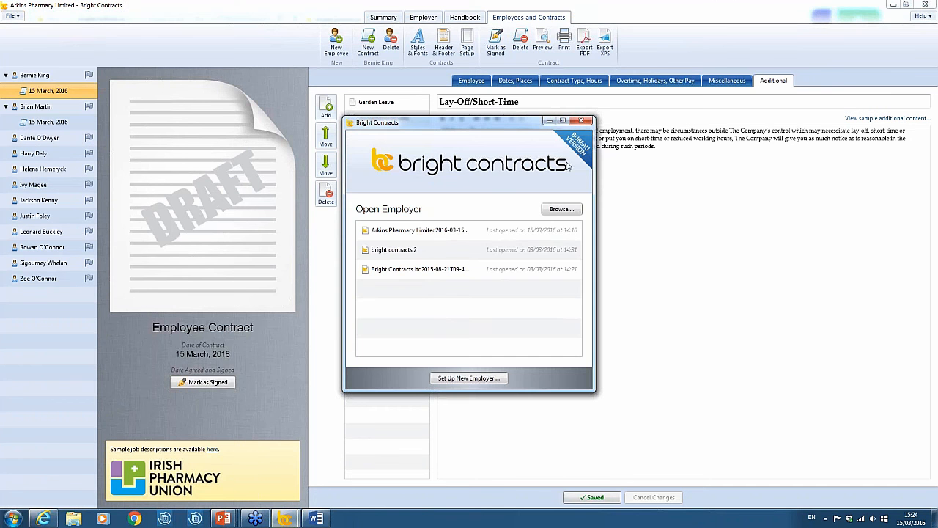
pyautogui.moveTo(428, 265); pyautogui.dragTo(489, 265)
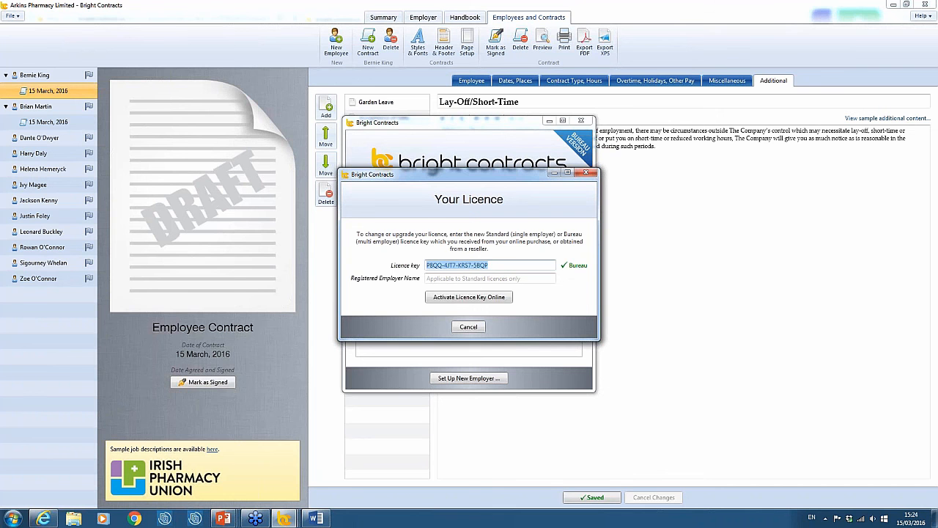
pyautogui.rightClick(477, 268)
pyautogui.click(495, 285)
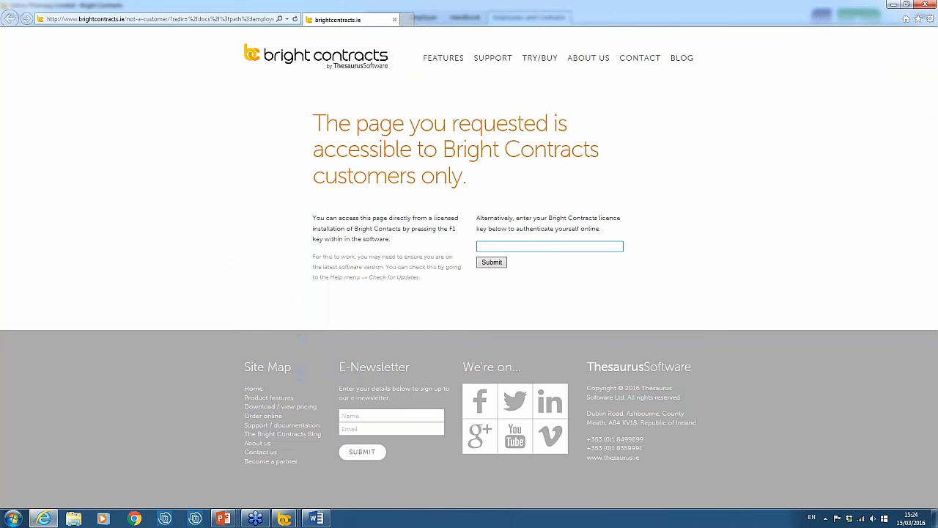
# Paste the licence key into the website's customer check, submit it, and look through the list of sample additional content sections.
pyautogui.click(503, 247)
pyautogui.rightClick(503, 247)
pyautogui.click(525, 290)
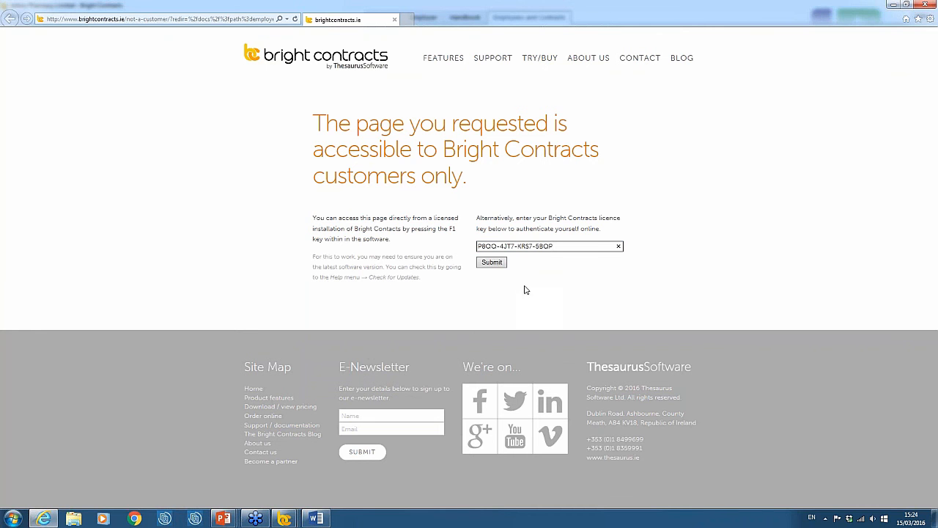
pyautogui.click(490, 265)
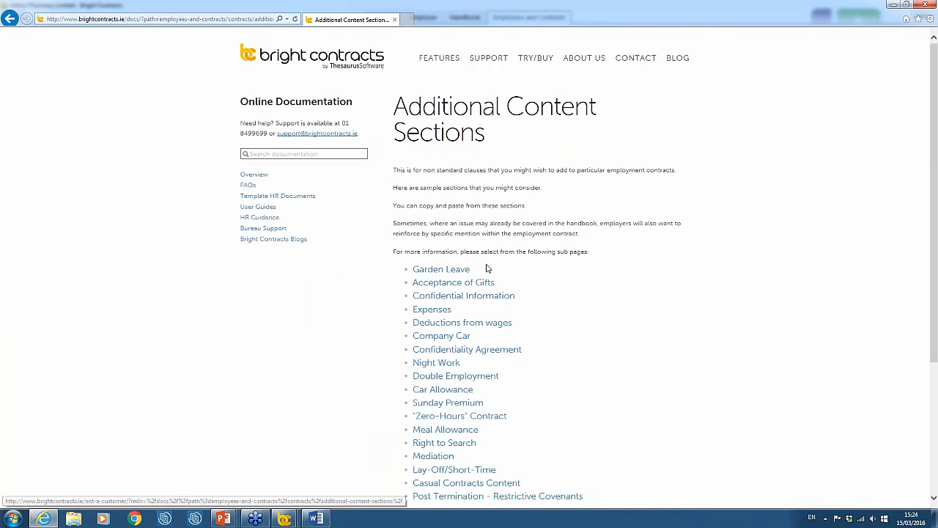
pyautogui.scroll(-2, 519, 266)
pyautogui.scroll(2, 516, 262)
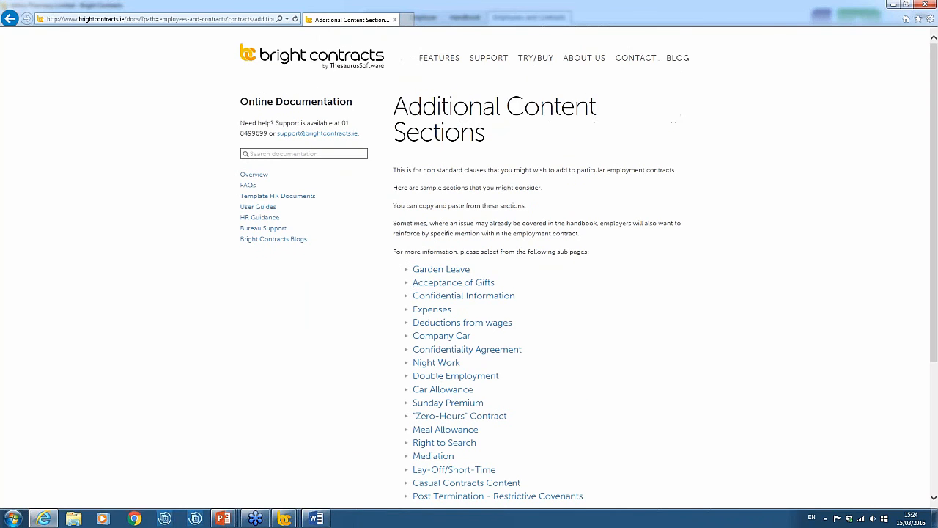
pyautogui.scroll(-2, 491, 218)
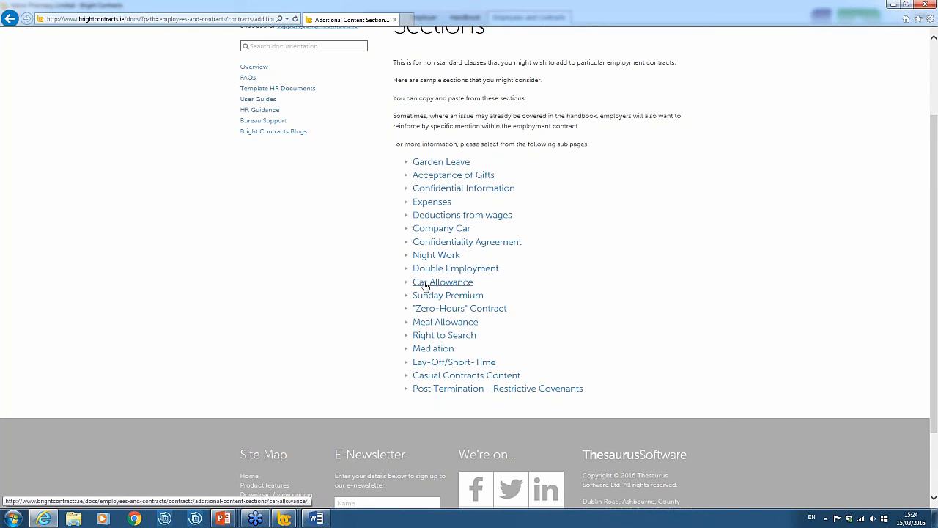
# Look through the HR Guidance and Template HR Documents pages in the online documentation, dismissing the AutoComplete prompt.
pyautogui.scroll(2, 432, 201)
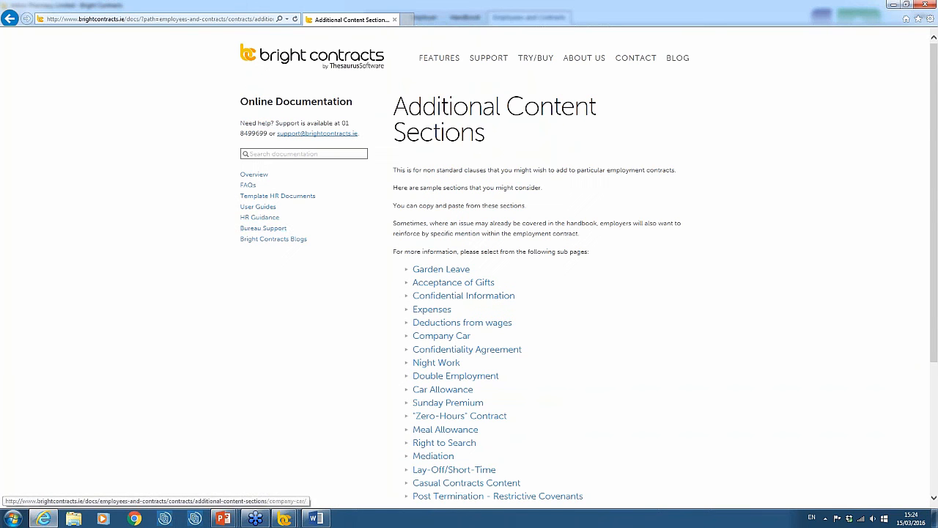
pyautogui.click(269, 221)
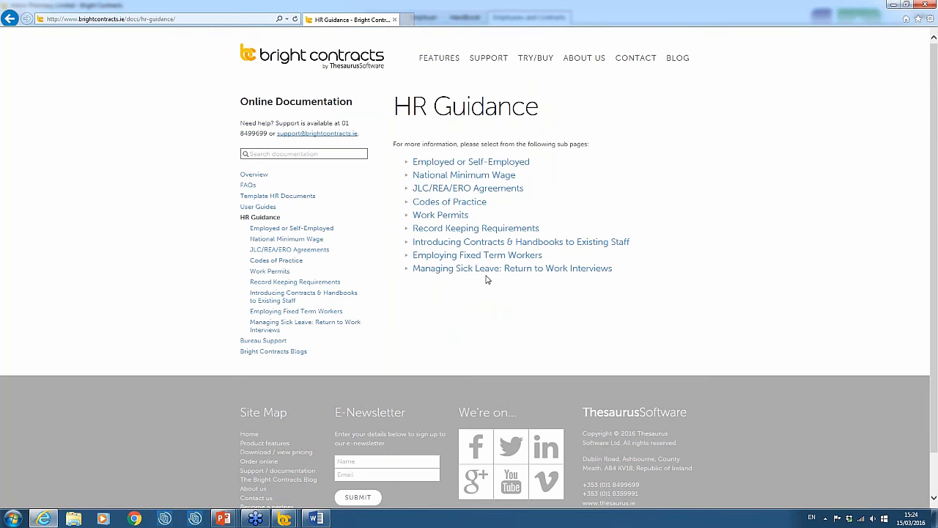
pyautogui.click(309, 200)
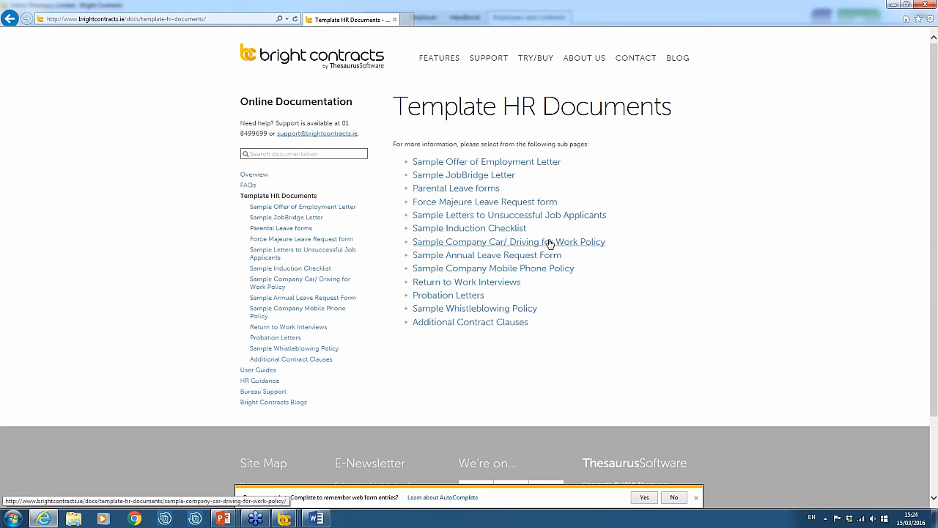
pyautogui.click(697, 498)
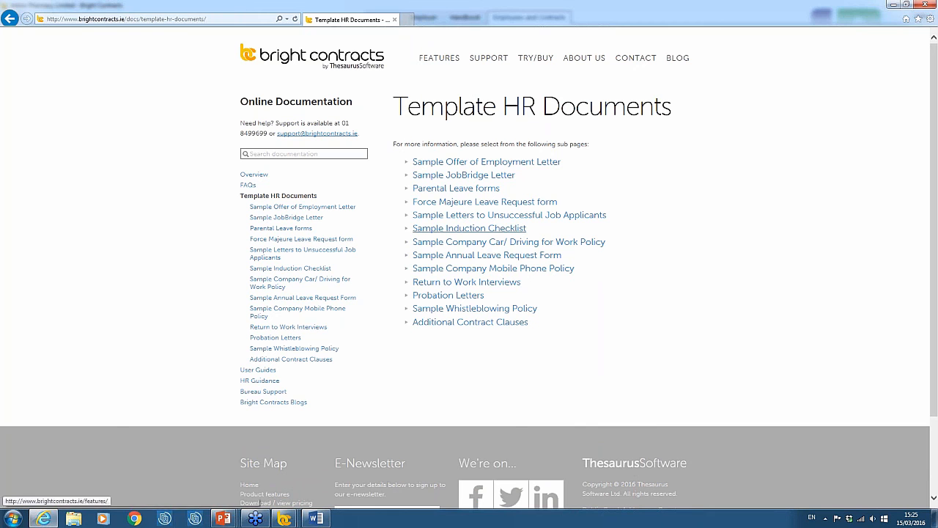
# Switch back to Bright Contracts and close the licence details window.
pyautogui.moveTo(284, 518)
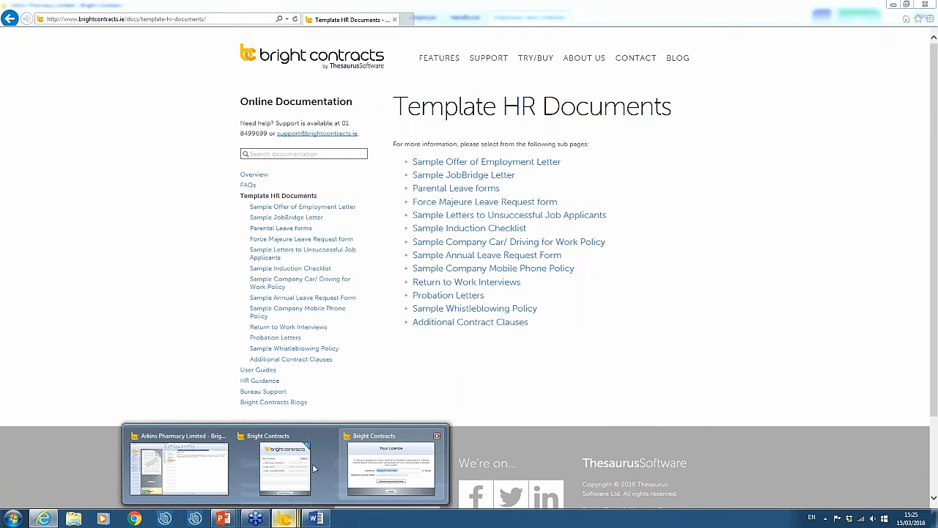
pyautogui.click(377, 437)
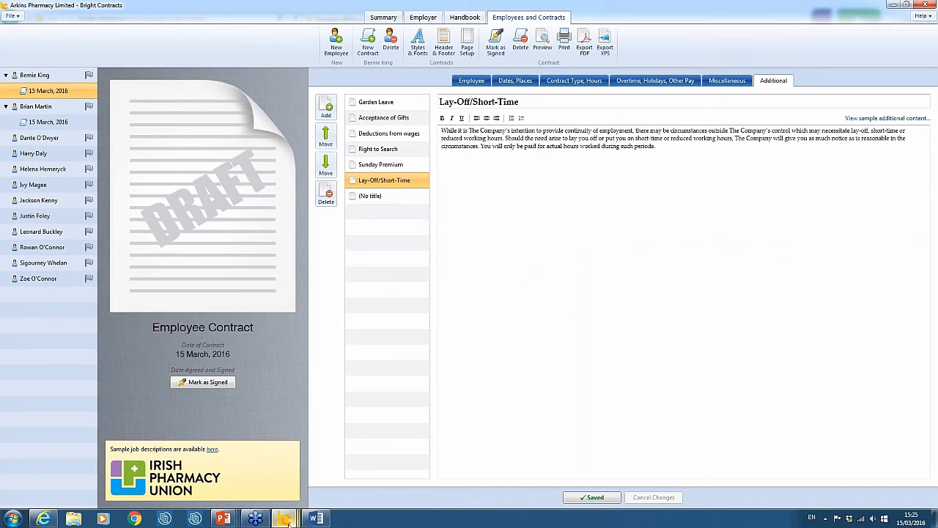
pyautogui.moveTo(284, 519)
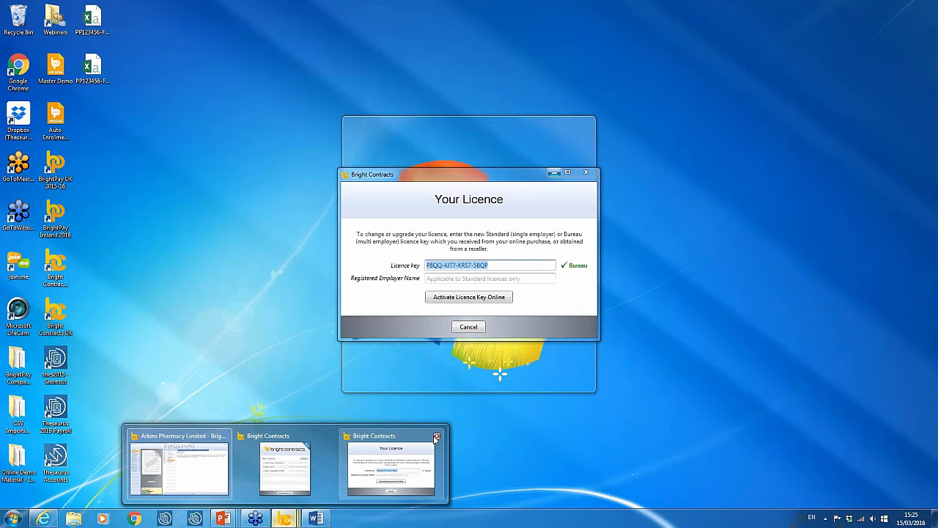
pyautogui.click(437, 437)
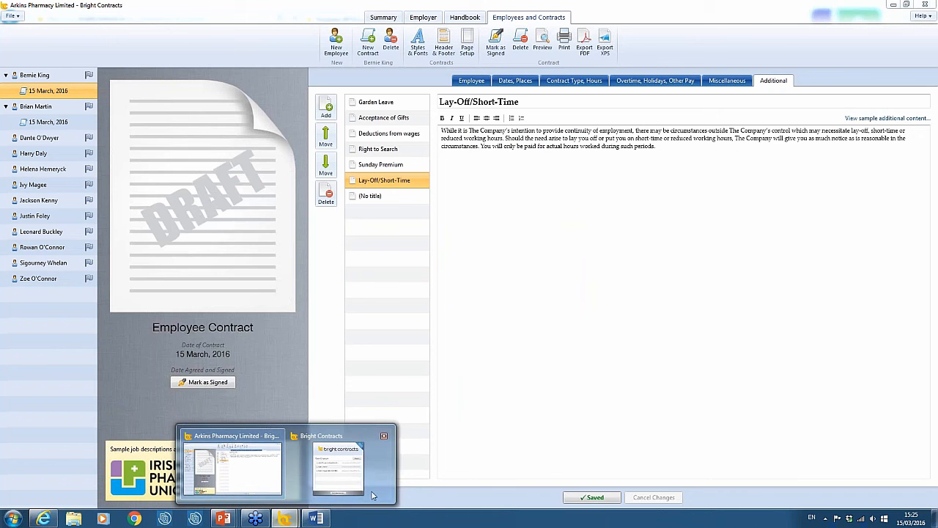
# Preview the first employee's 15 March, 2016 contract, read through its pages including the additional clauses, and close the preview.
pyautogui.click(36, 77)
pyautogui.click(44, 91)
pyautogui.click(543, 46)
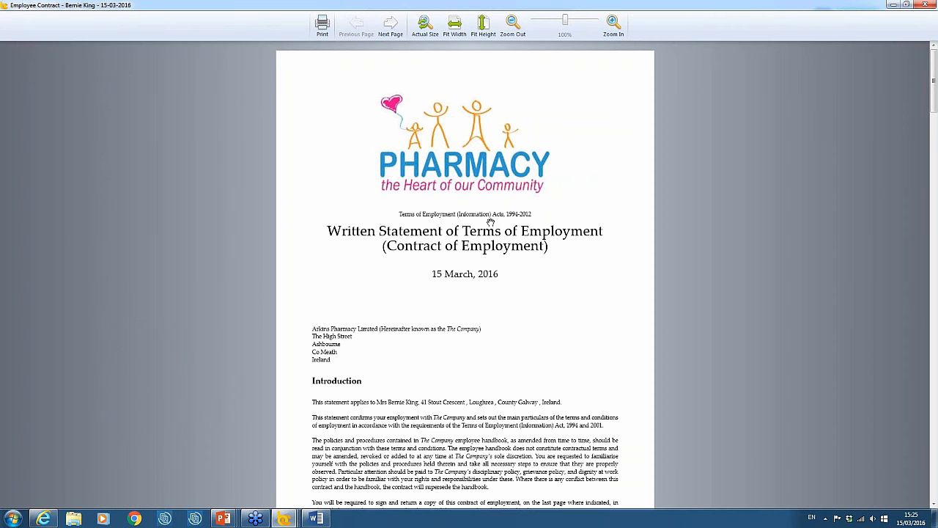
pyautogui.scroll(-10, 490, 223)
pyautogui.scroll(-10, 488, 223)
pyautogui.scroll(-10, 489, 223)
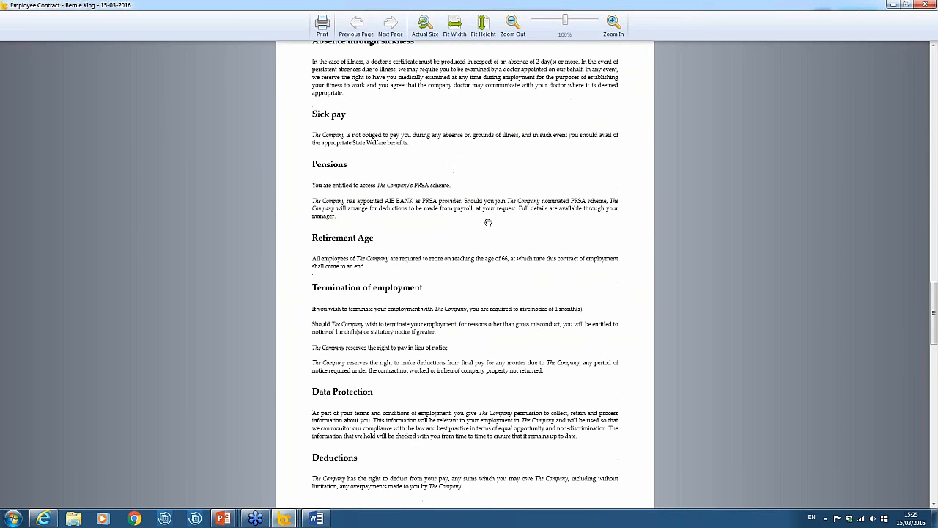
pyautogui.scroll(-10, 455, 283)
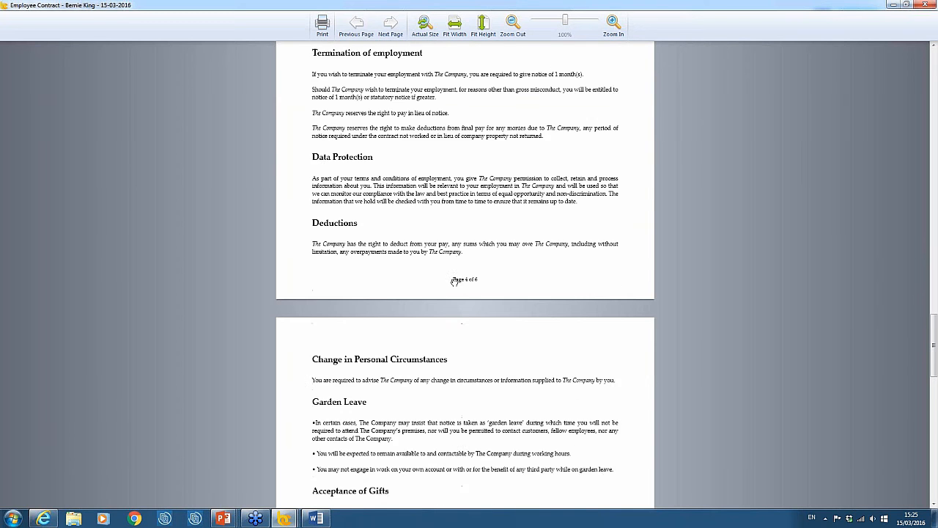
pyautogui.scroll(-10, 454, 281)
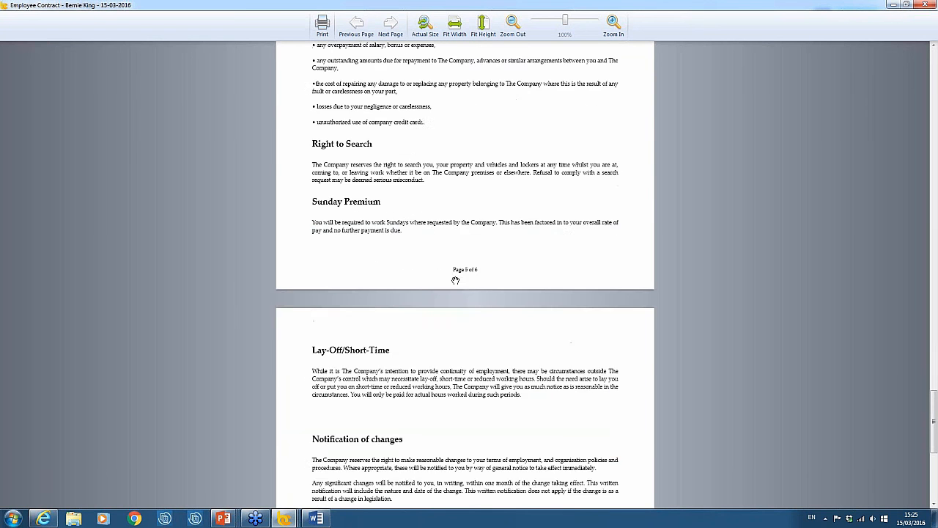
pyautogui.scroll(10, 454, 279)
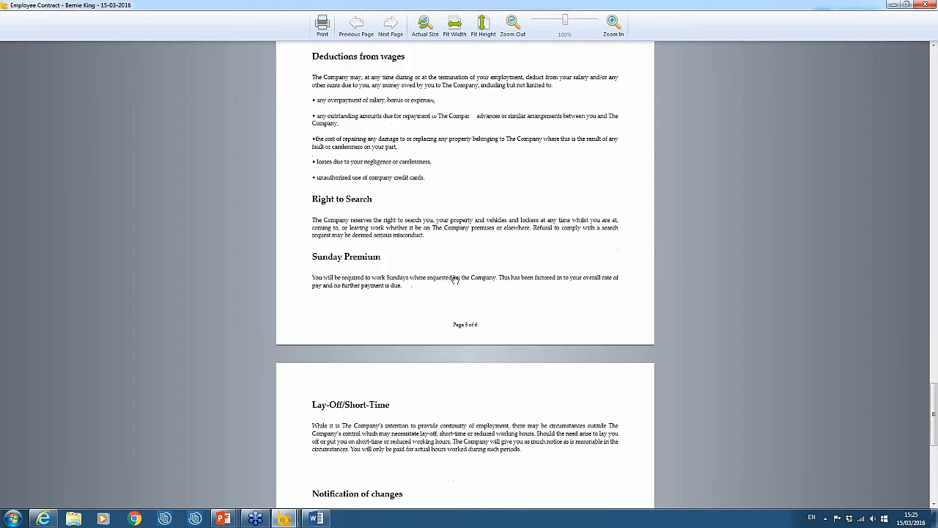
pyautogui.scroll(15, 454, 279)
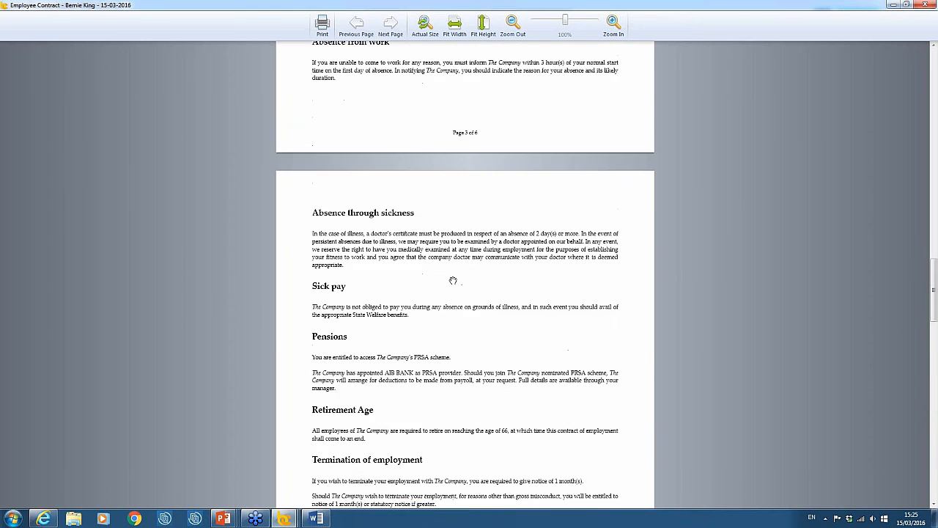
pyautogui.scroll(10, 454, 280)
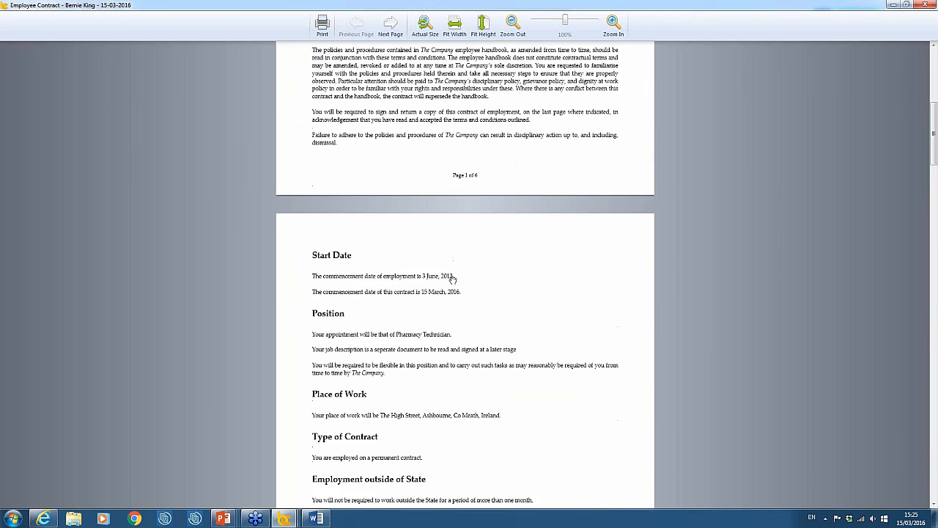
pyautogui.scroll(-1, 451, 280)
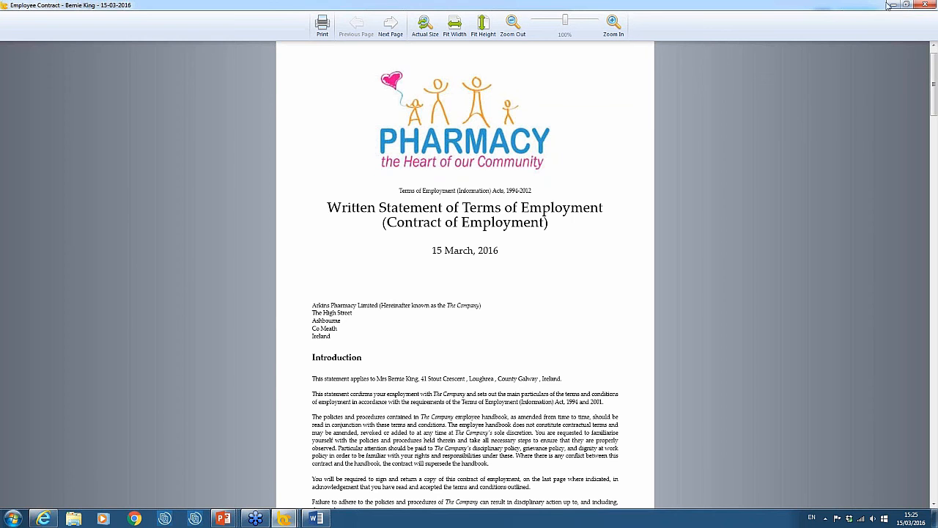
pyautogui.click(926, 5)
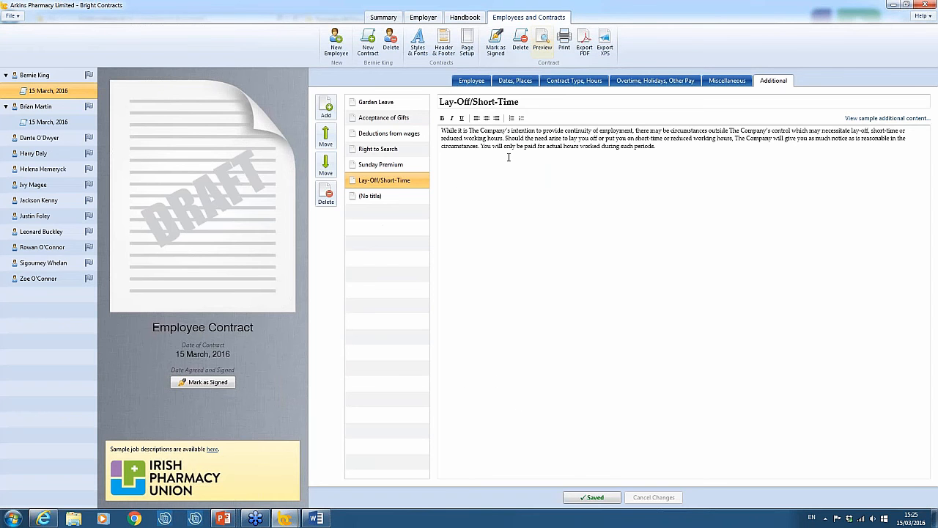
# Preview the company handbook, read its contents pages from Introduction through Leave and Benefits, and close the preview.
pyautogui.click(465, 17)
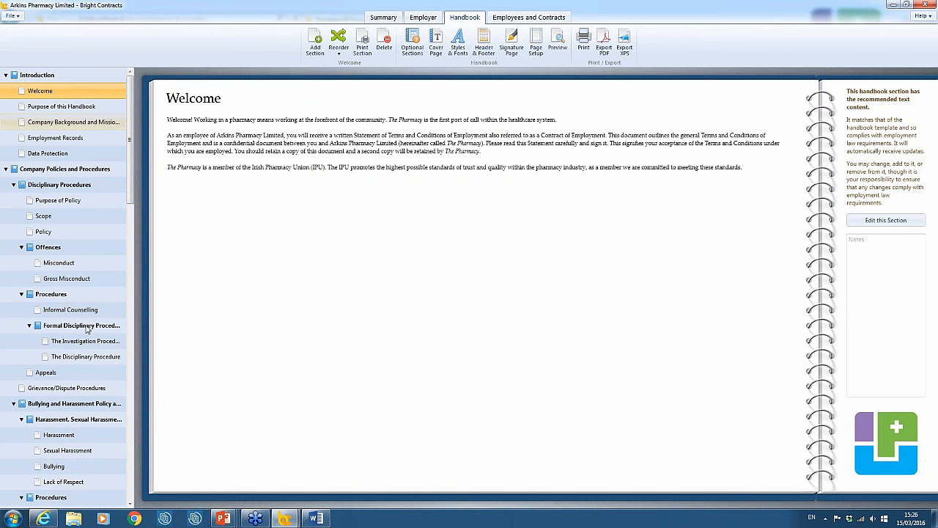
pyautogui.click(558, 44)
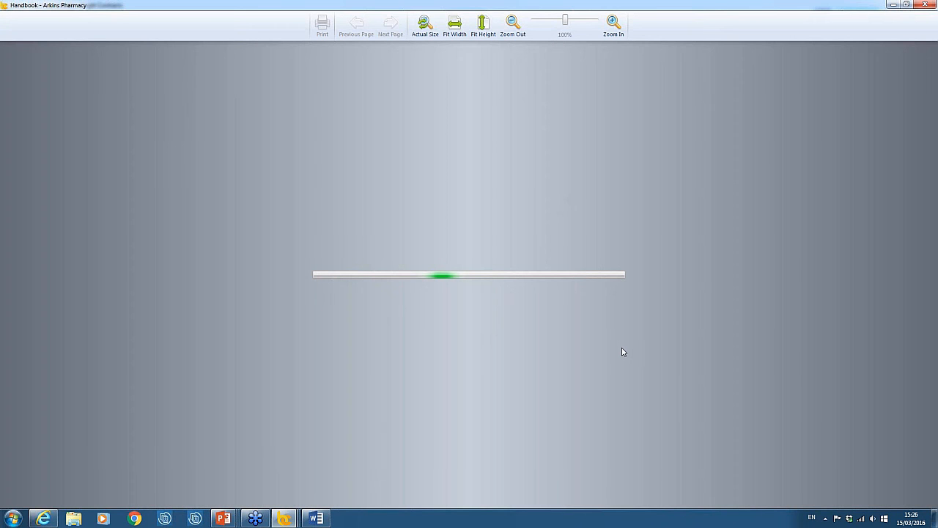
pyautogui.scroll(-15, 612, 343)
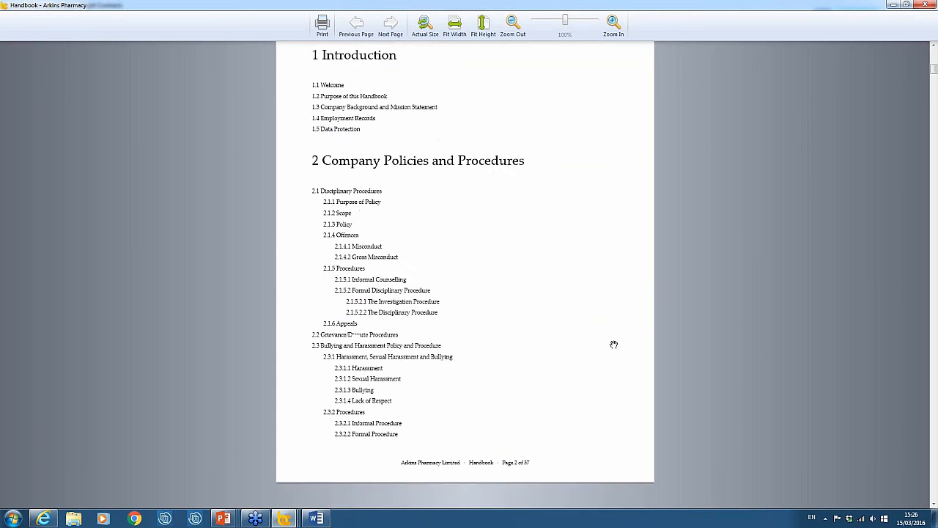
pyautogui.scroll(-15, 610, 340)
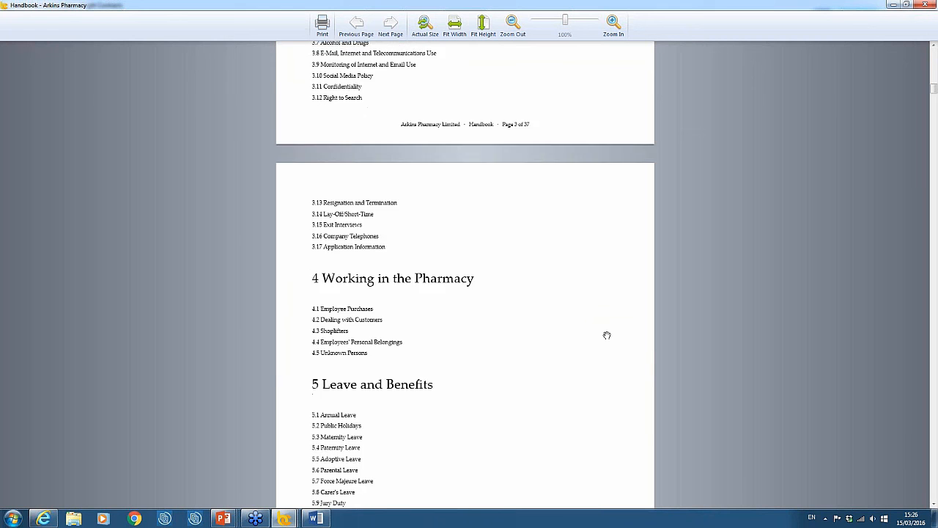
pyautogui.scroll(15, 607, 335)
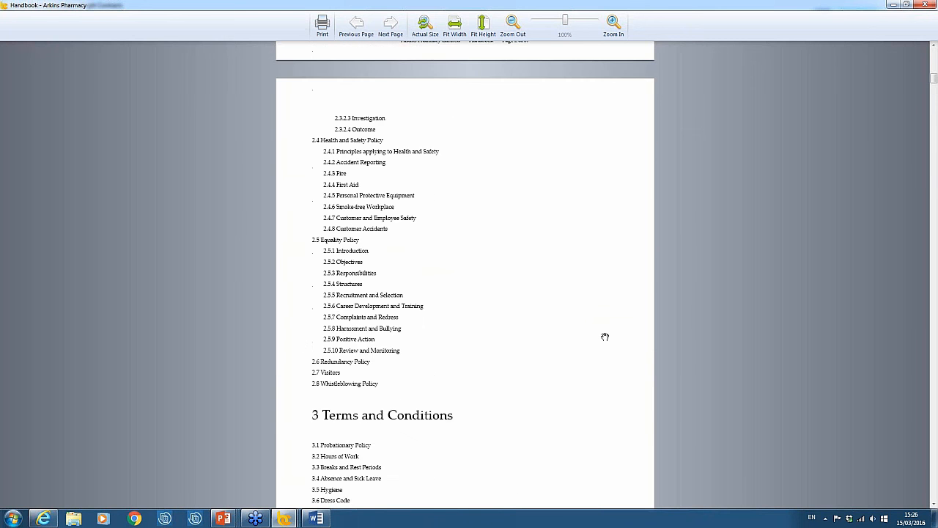
pyautogui.scroll(5, 605, 336)
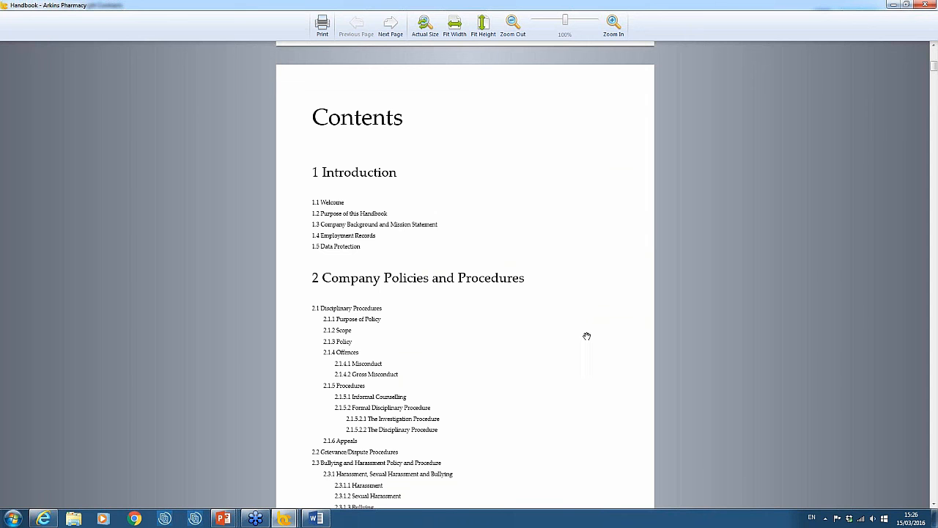
pyautogui.scroll(-5, 579, 318)
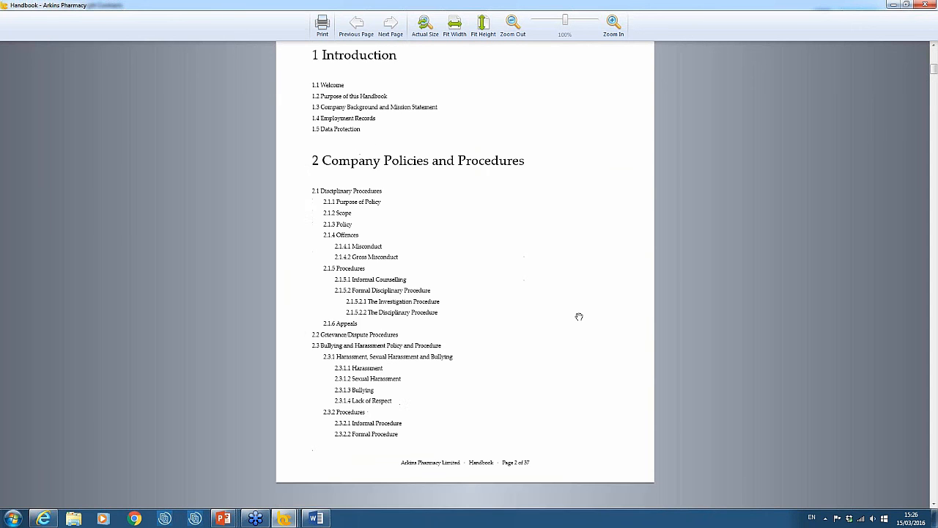
pyautogui.scroll(-8, 578, 317)
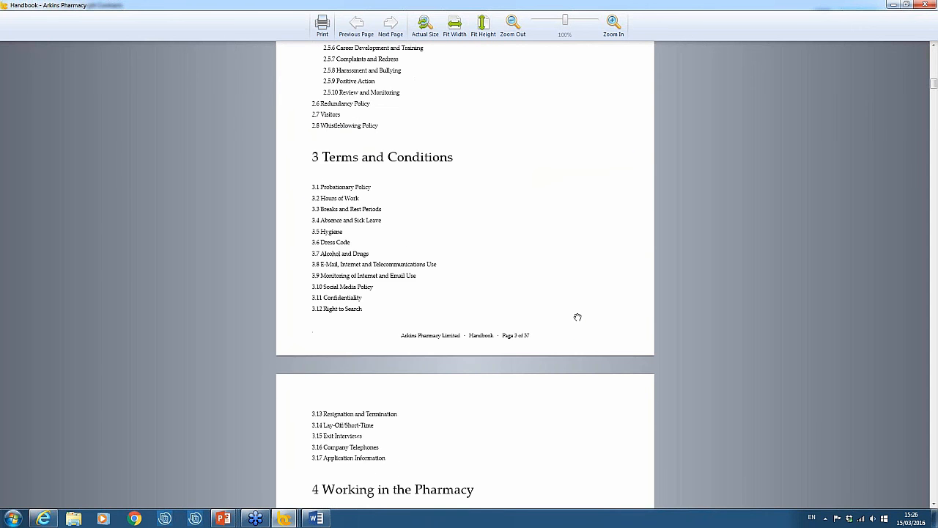
pyautogui.scroll(-3, 578, 316)
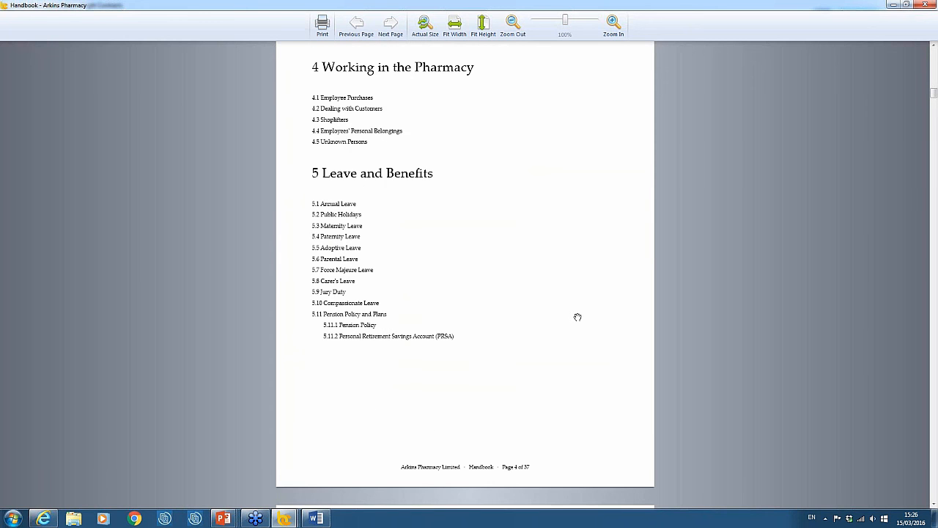
pyautogui.scroll(-1, 577, 317)
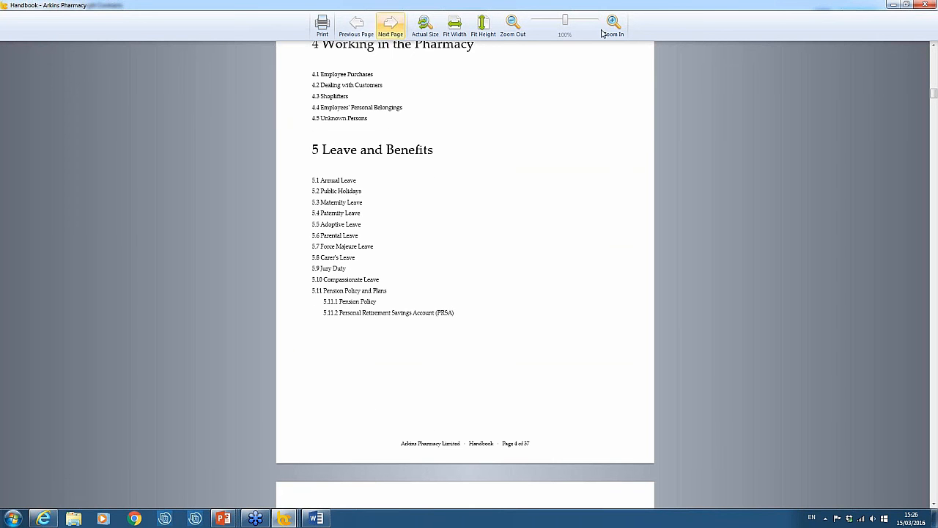
pyautogui.click(926, 6)
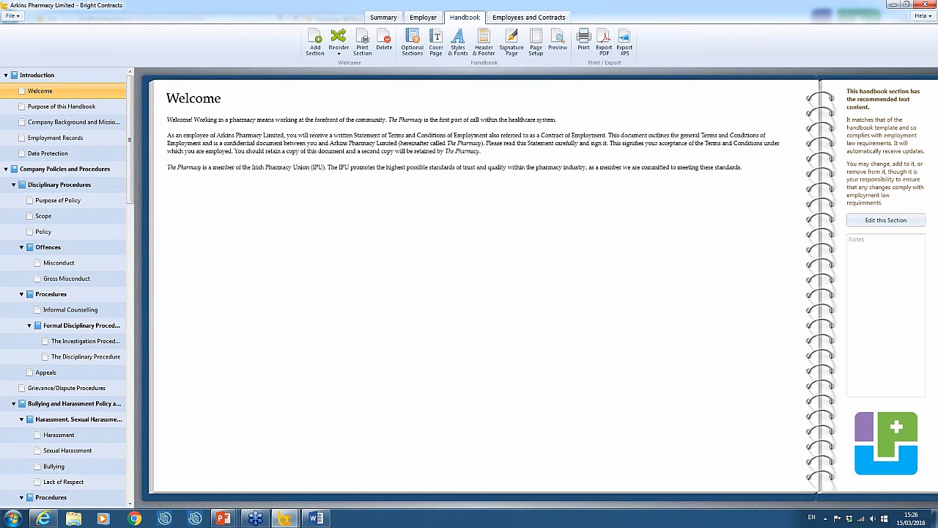
# Read the handbook's Working in the Pharmacy sections from Employee Purchases through Unknown Persons, and return to the Welcome section.
pyautogui.moveTo(133, 169); pyautogui.dragTo(131, 170)
pyautogui.moveTo(128, 173); pyautogui.dragTo(115, 496)
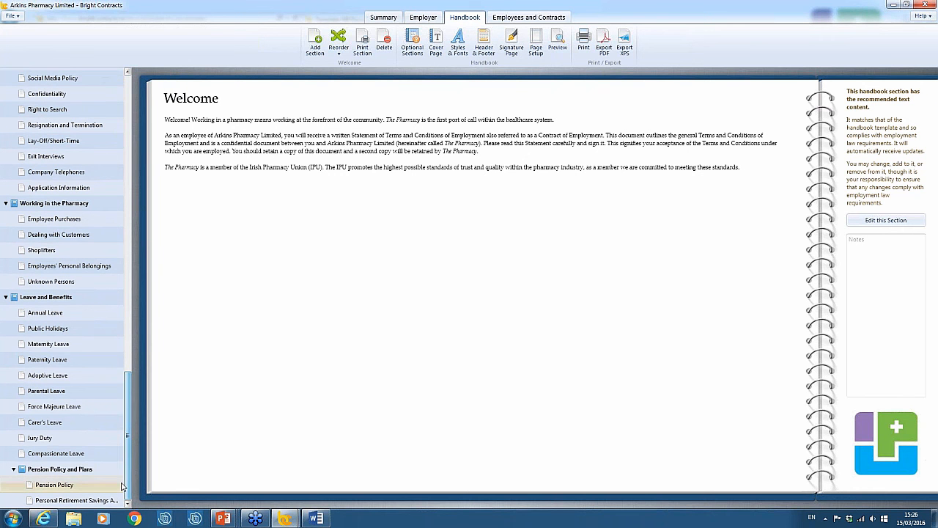
pyautogui.click(63, 218)
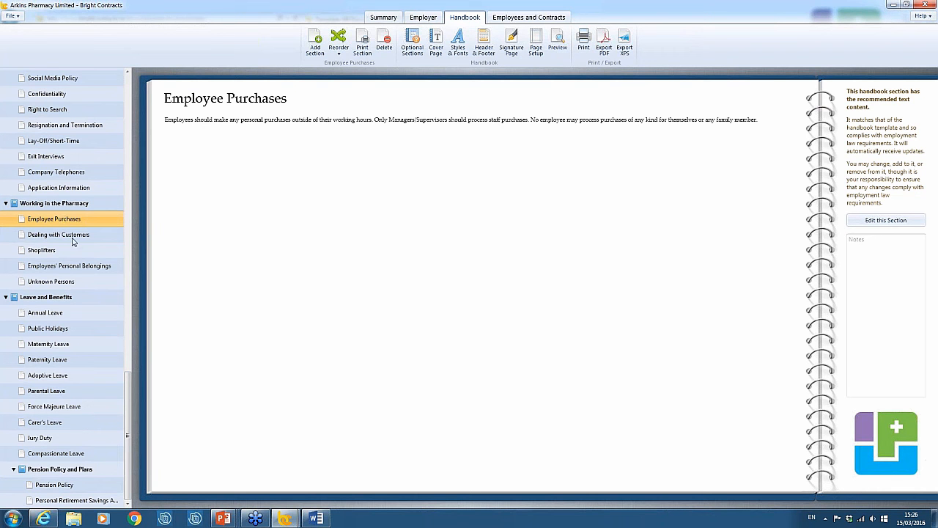
pyautogui.click(72, 239)
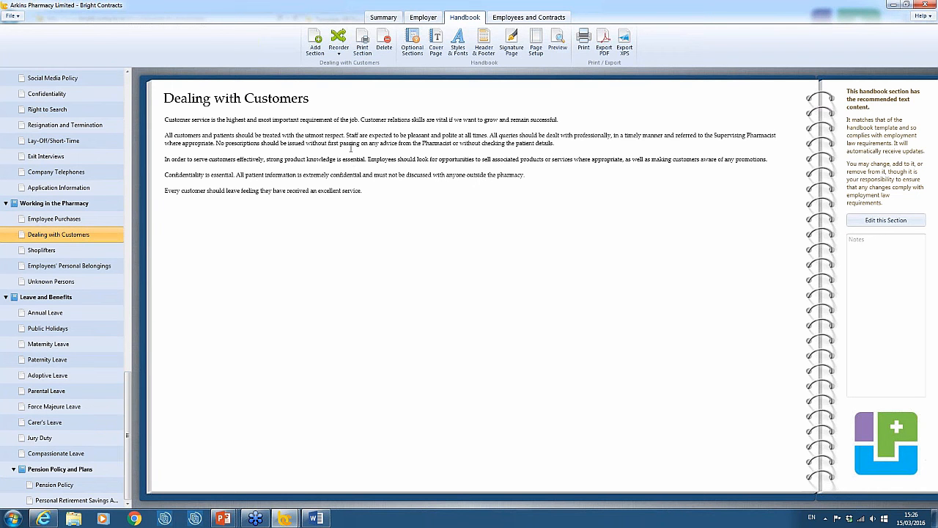
pyautogui.click(57, 254)
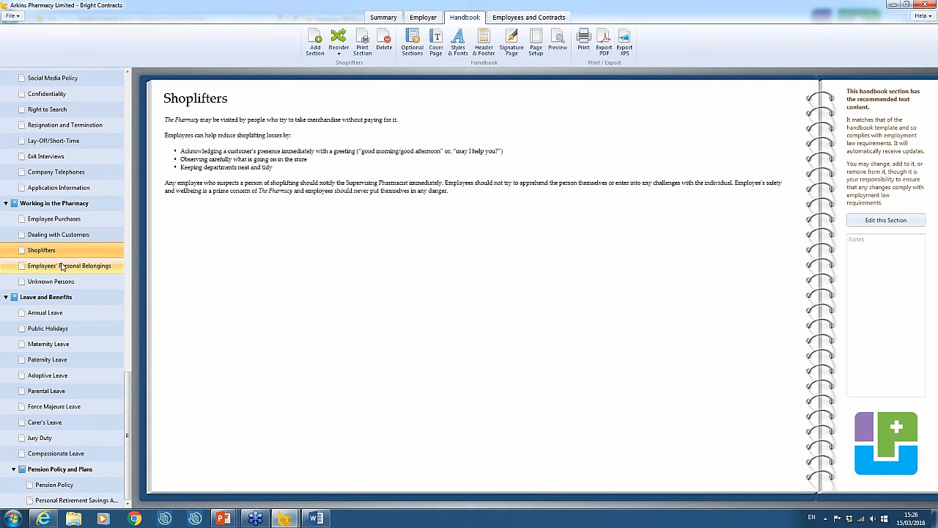
pyautogui.click(64, 268)
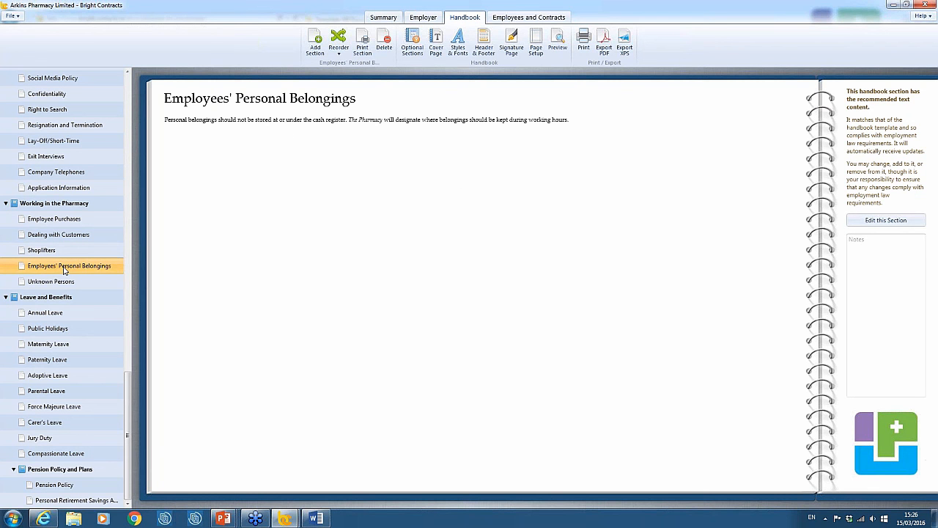
pyautogui.click(62, 281)
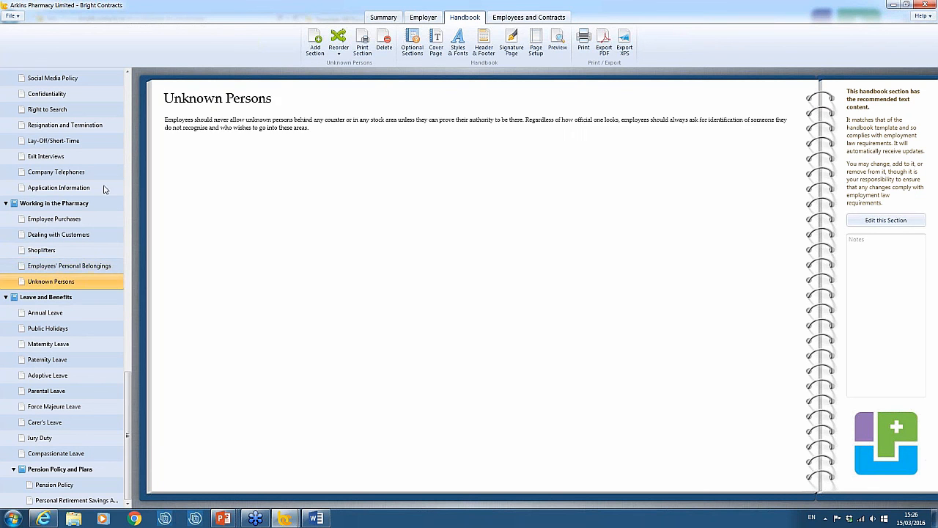
pyautogui.moveTo(129, 391); pyautogui.dragTo(160, 94)
pyautogui.click(88, 94)
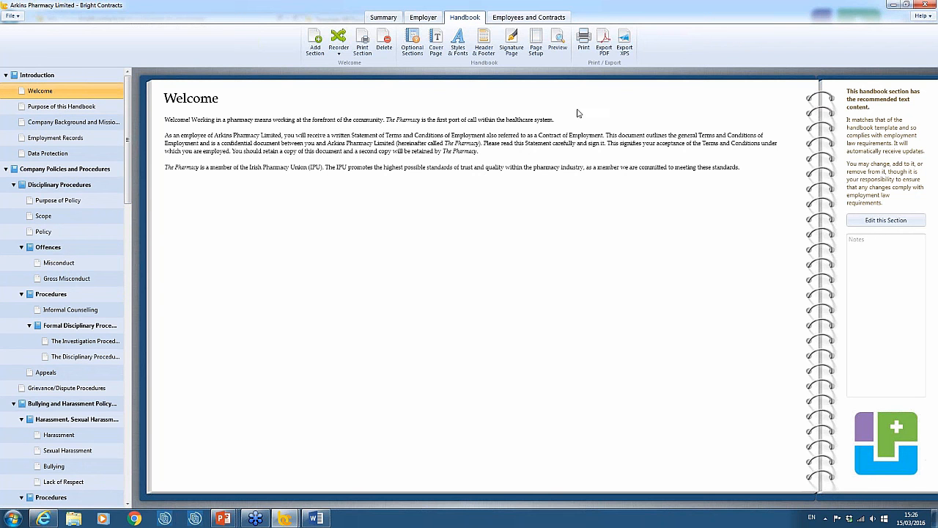
# Read the handbook's Introduction sections from Purpose of this Handbook through Data Protection.
pyautogui.click(72, 110)
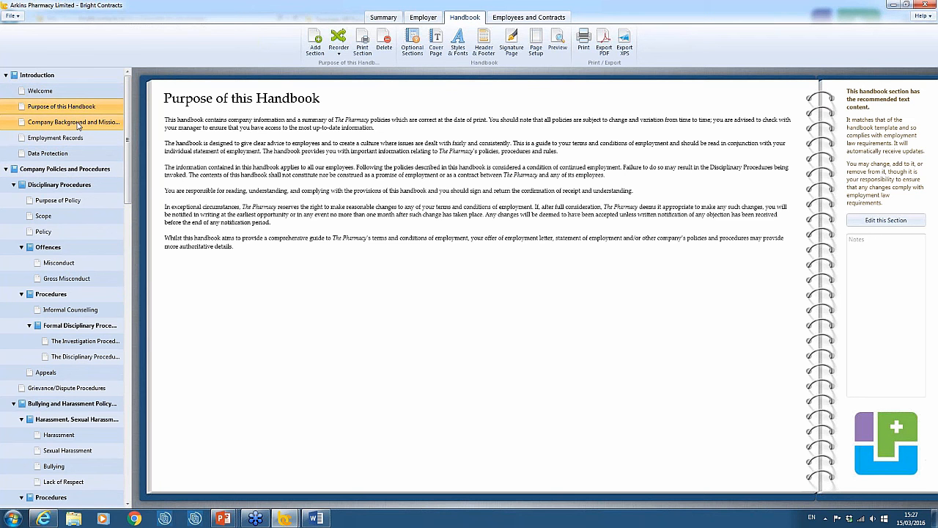
pyautogui.click(78, 125)
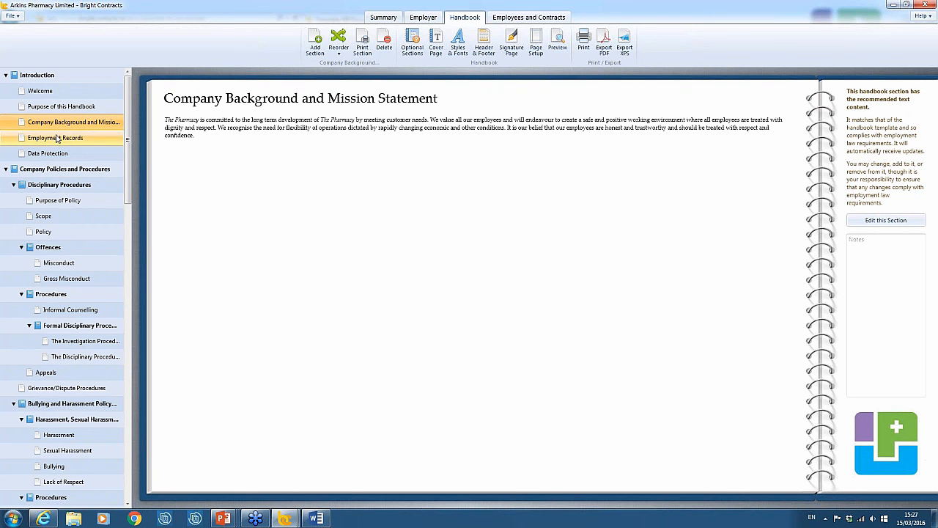
pyautogui.click(58, 140)
pyautogui.click(67, 156)
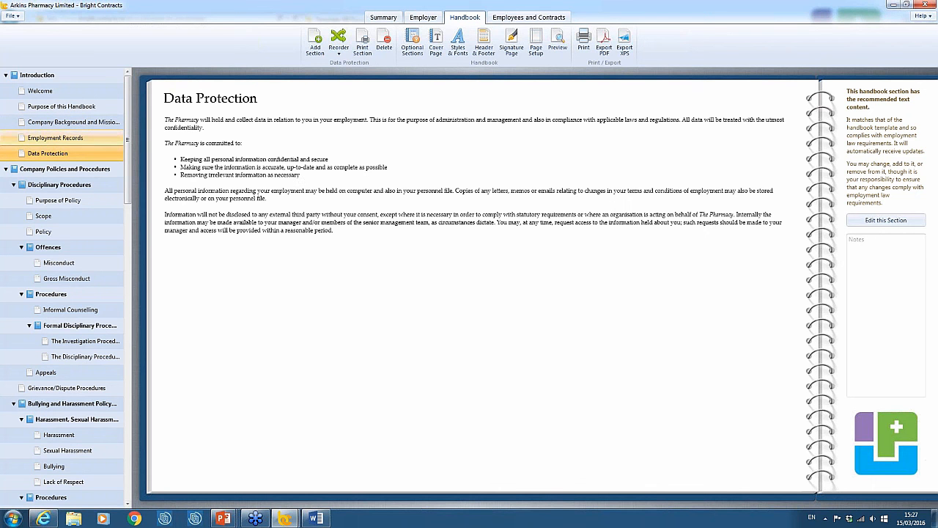
# Read the Purpose of Policy, Scope and Policy sections under the handbook's Disciplinary Procedures.
pyautogui.moveTo(130, 139); pyautogui.dragTo(128, 167)
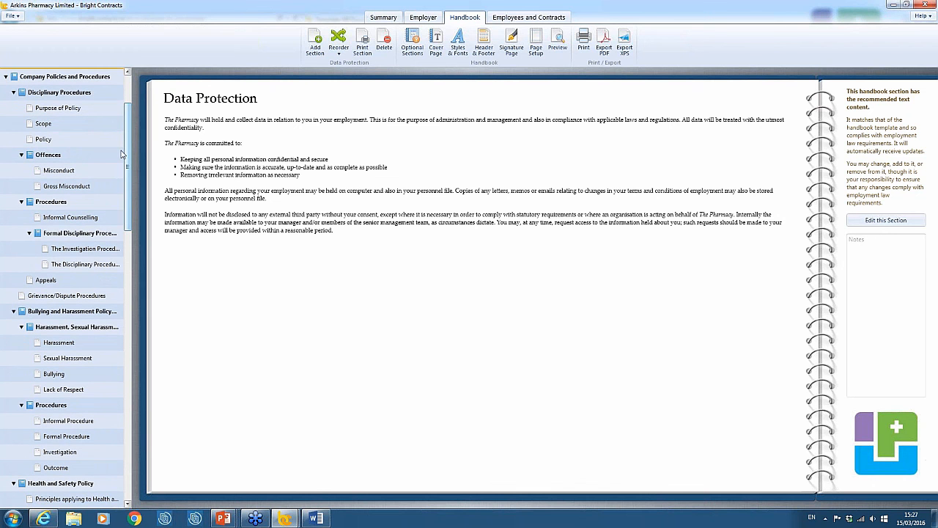
pyautogui.click(90, 107)
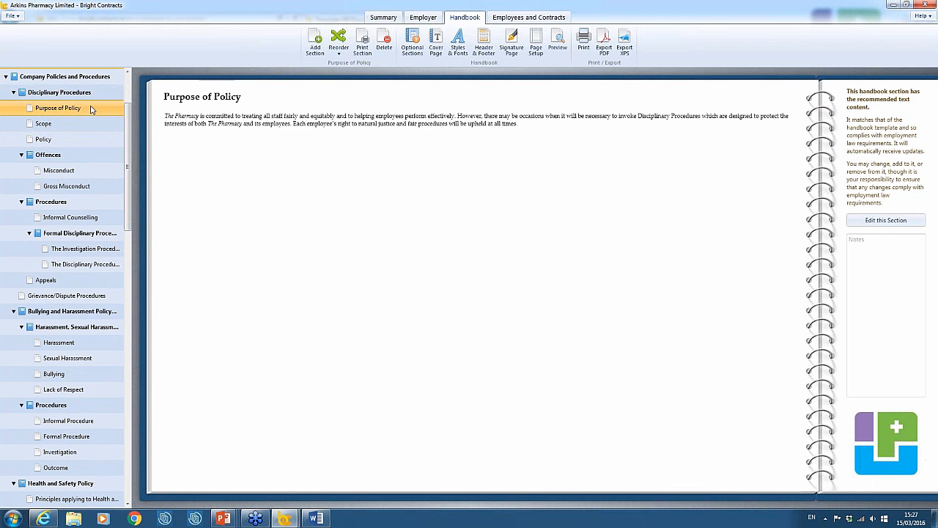
pyautogui.click(91, 123)
pyautogui.click(91, 139)
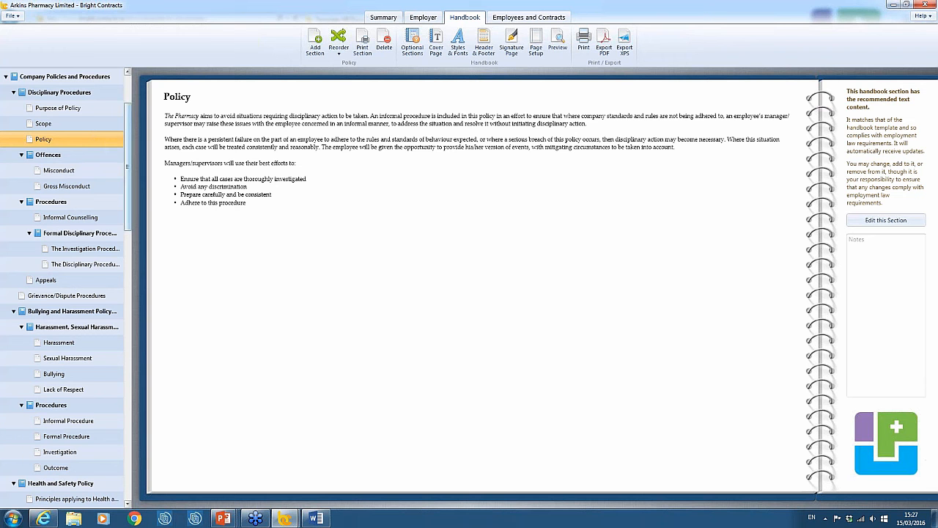
# Read the handbook's Health and Safety Policy sections from Accident Reporting through Customer Accidents.
pyautogui.scroll(-4, 126, 215)
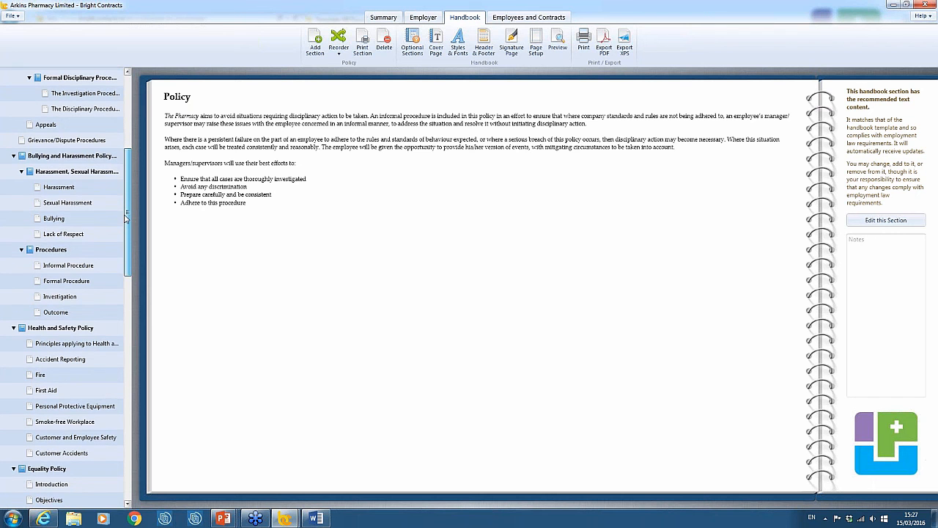
pyautogui.scroll(-4, 126, 215)
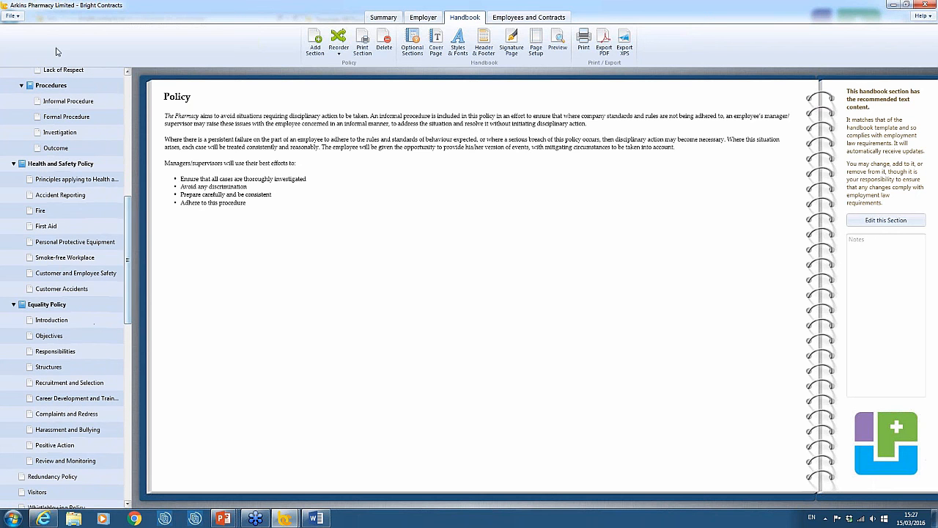
pyautogui.click(73, 192)
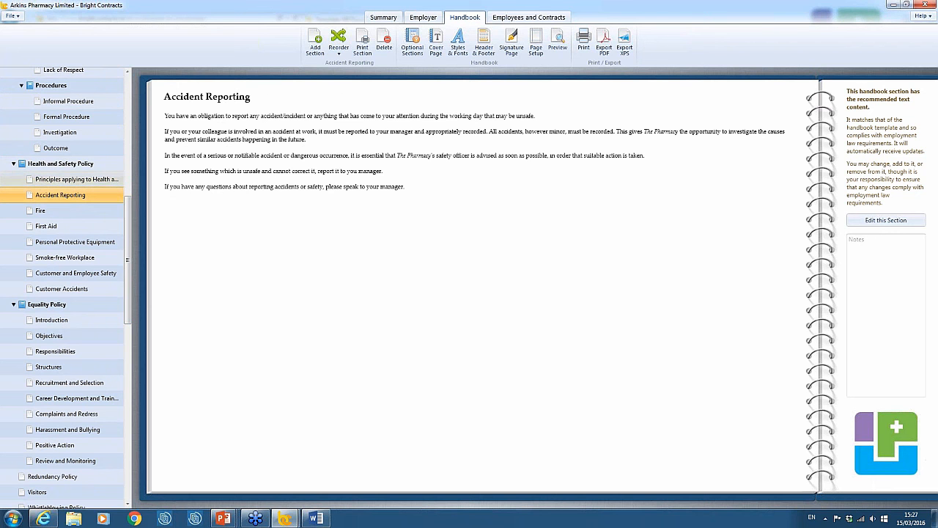
pyautogui.click(73, 211)
pyautogui.click(77, 226)
pyautogui.click(73, 244)
pyautogui.click(76, 258)
pyautogui.click(79, 274)
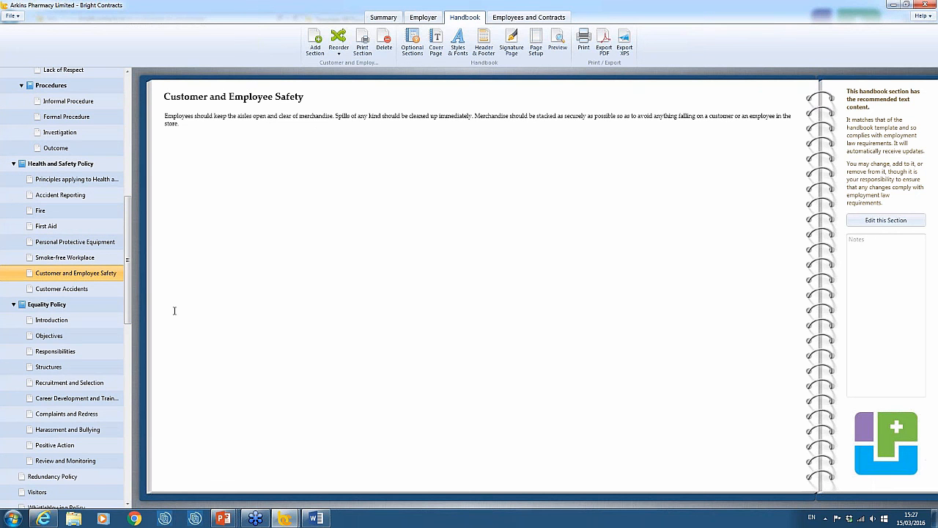
pyautogui.click(74, 290)
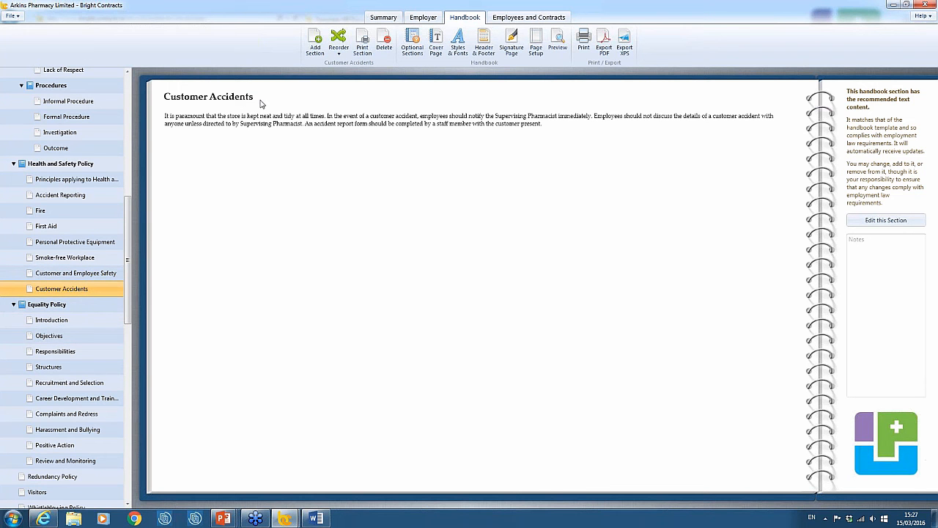
# Look over the Equality Policy section list and read Hygiene, Dress Code, and Alcohol and Drugs under Terms and Conditions.
pyautogui.moveTo(129, 282); pyautogui.dragTo(137, 343)
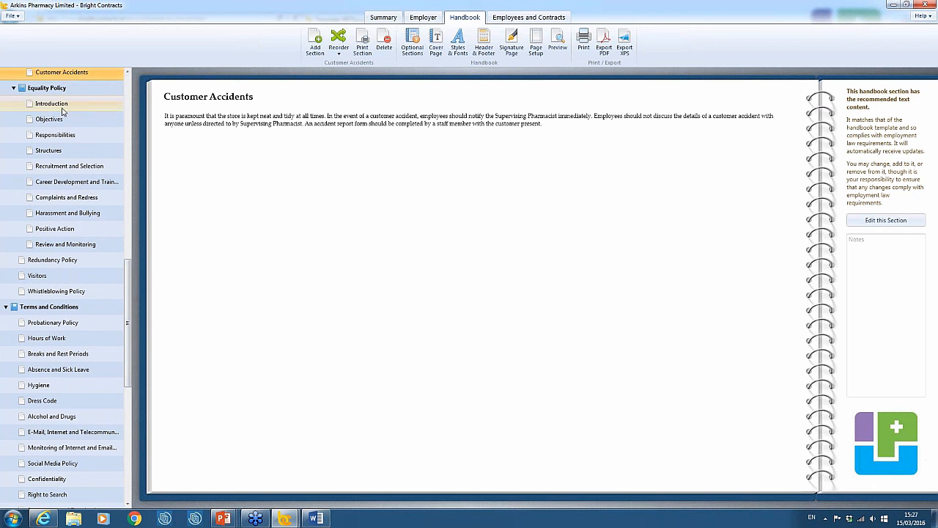
pyautogui.scroll(-2, 60, 109)
pyautogui.scroll(1, 60, 109)
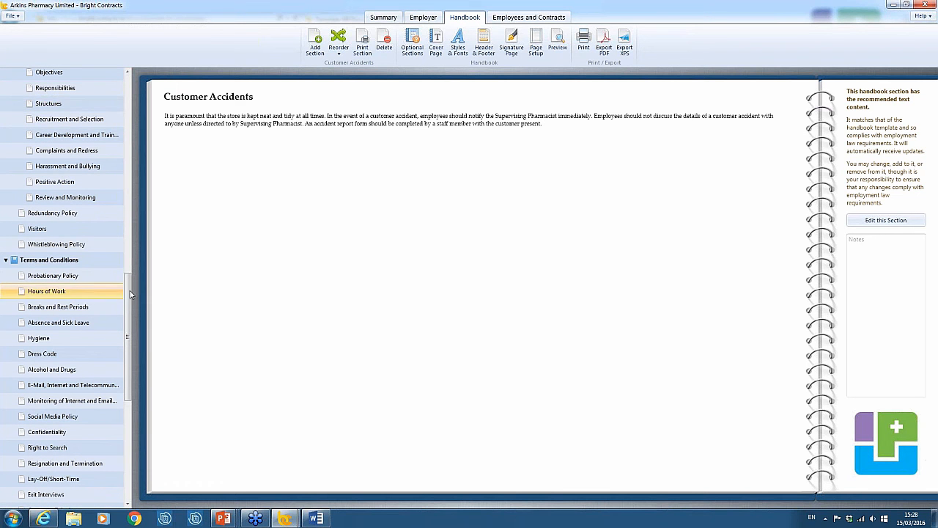
pyautogui.moveTo(131, 297); pyautogui.dragTo(130, 330)
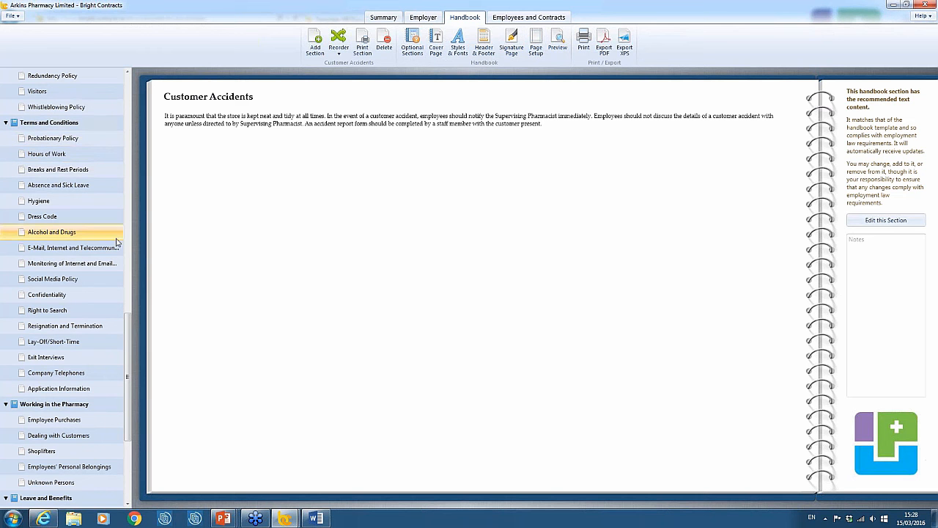
pyautogui.click(75, 203)
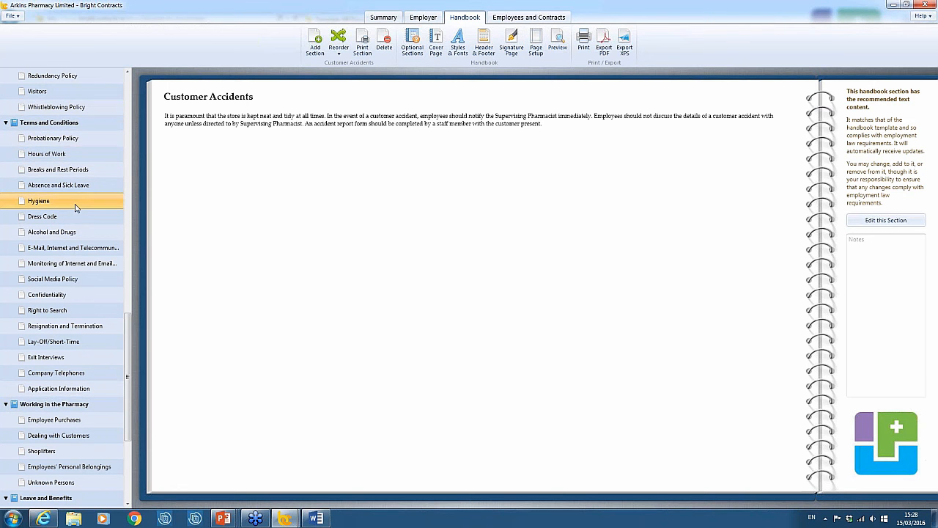
pyautogui.click(68, 216)
pyautogui.click(67, 233)
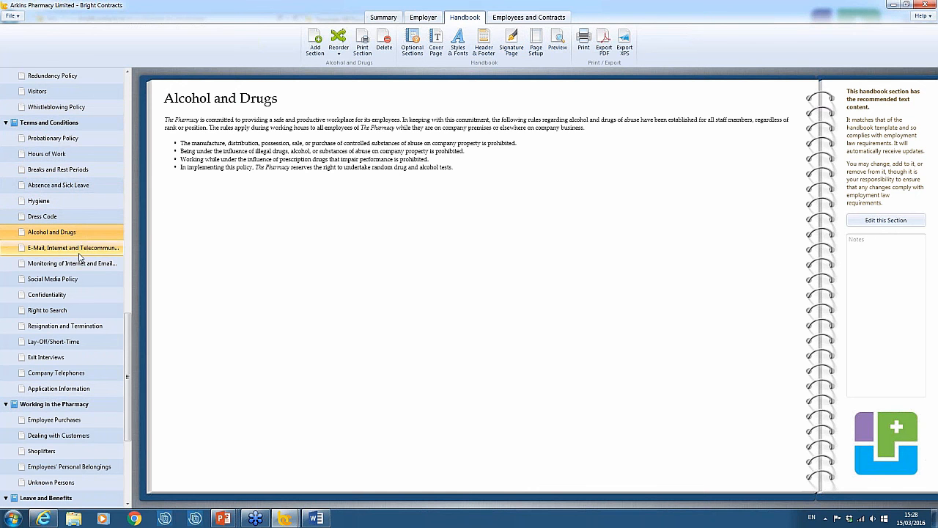
# Read the Terms and Conditions sections from the e-mail and internet policy through Social Media Policy, Confidentiality and Lay-Off/Short-Time.
pyautogui.click(77, 249)
pyautogui.click(73, 264)
pyautogui.click(68, 285)
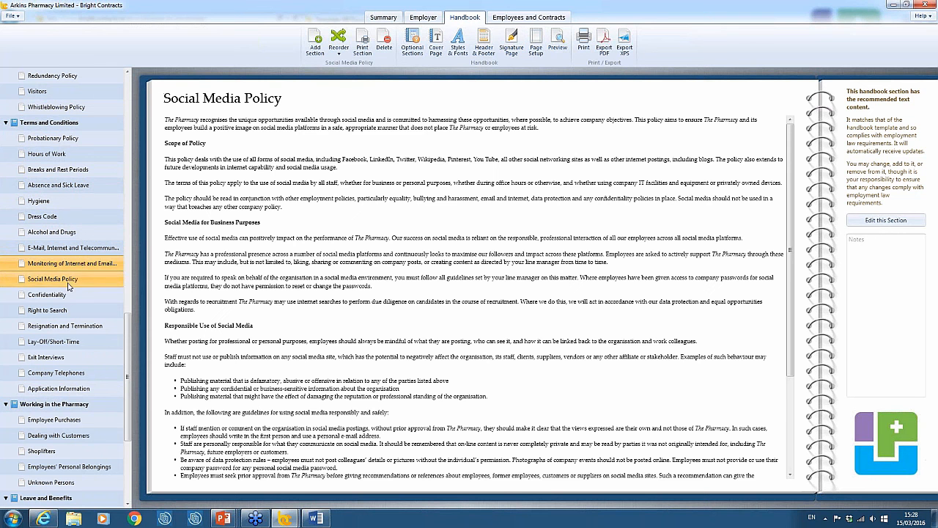
pyautogui.click(68, 295)
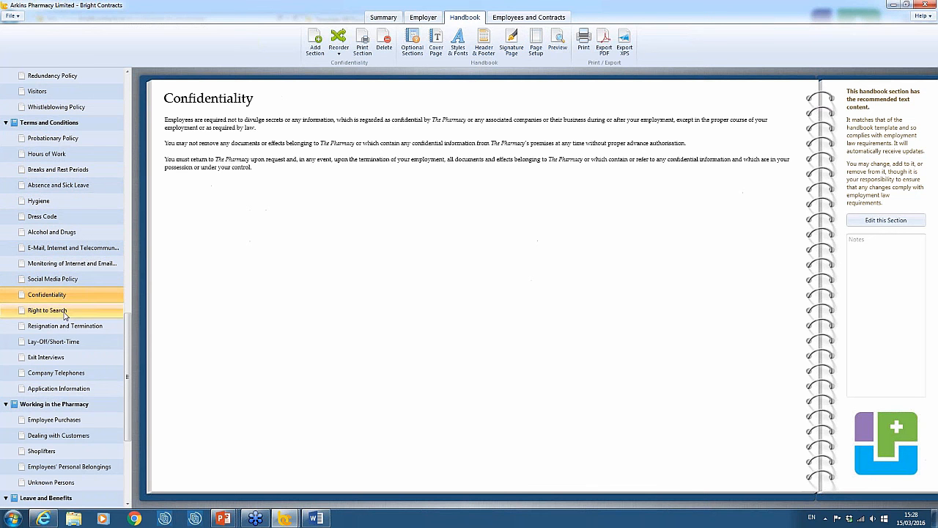
pyautogui.click(60, 311)
pyautogui.click(65, 327)
pyautogui.click(67, 342)
# Read Public Holidays, Annual Leave, Pension Policy and Personal Retirement Savings Account under Leave and Benefits, and return to the start of the section list.
pyautogui.scroll(-4, 69, 342)
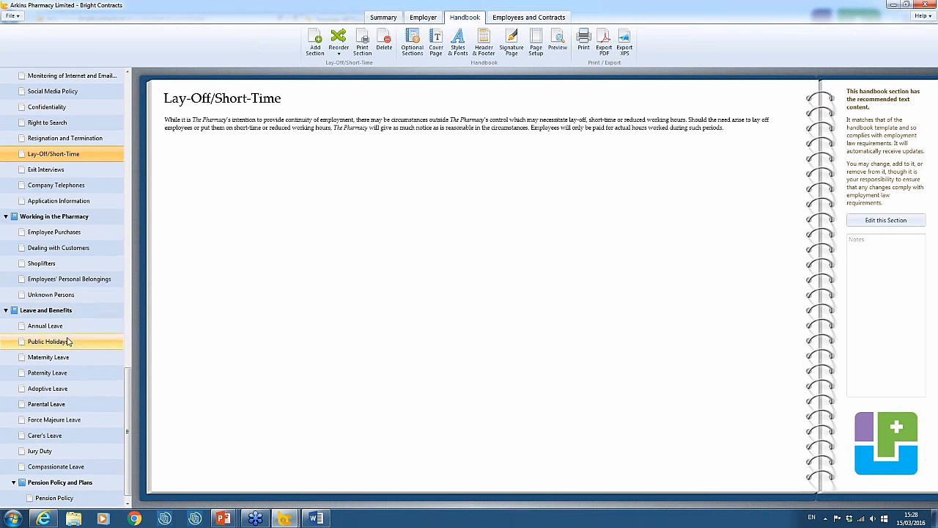
pyautogui.scroll(-1, 57, 298)
pyautogui.click(58, 297)
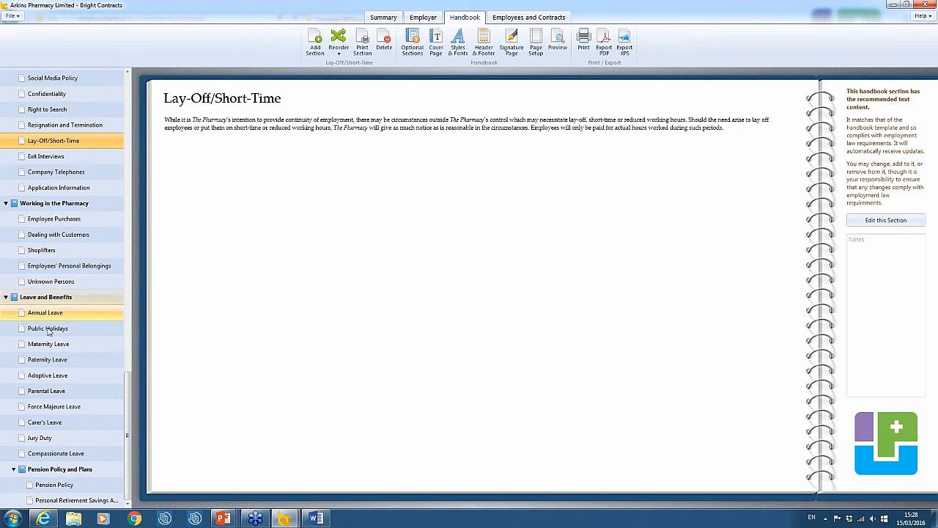
pyautogui.click(56, 328)
pyautogui.click(51, 312)
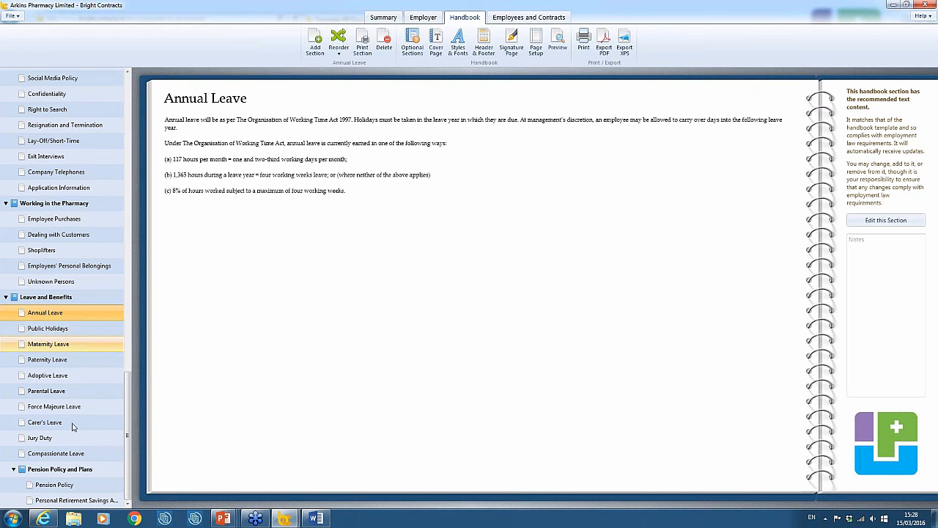
pyautogui.click(71, 488)
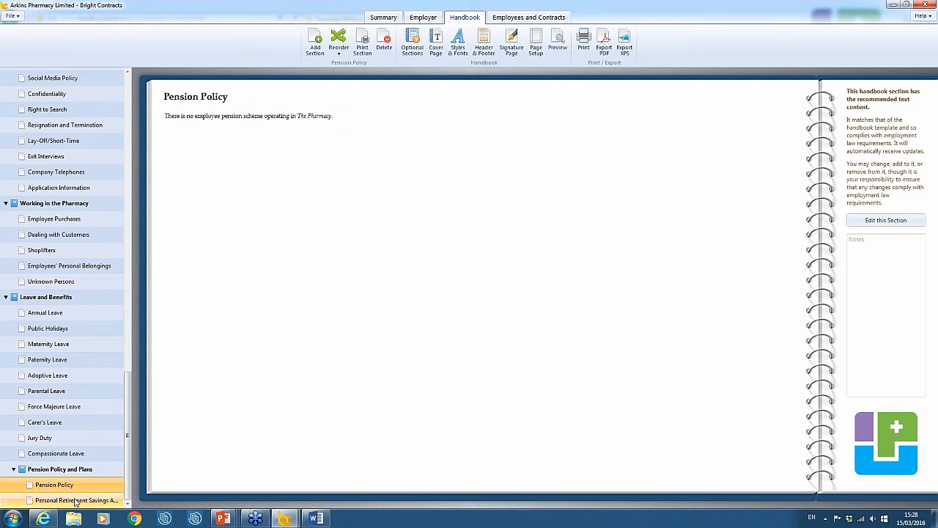
pyautogui.click(64, 500)
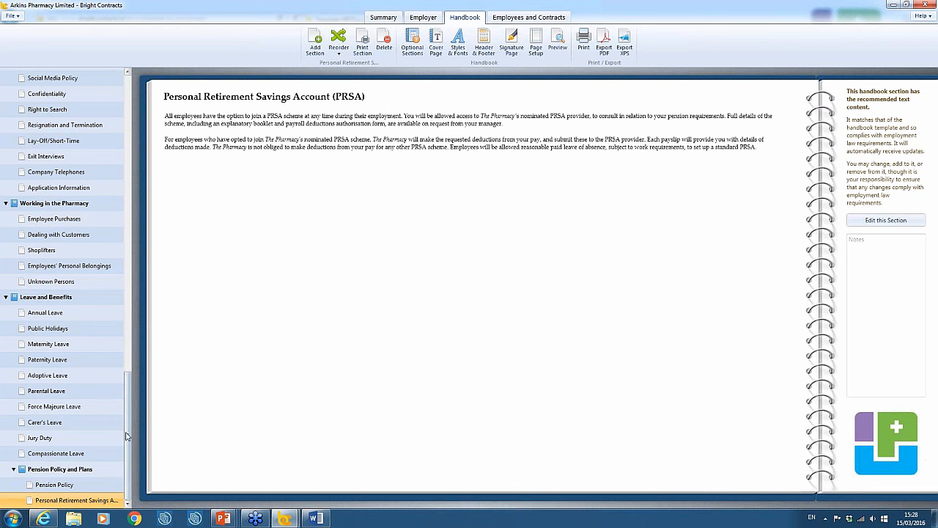
pyautogui.moveTo(126, 487); pyautogui.dragTo(138, 115)
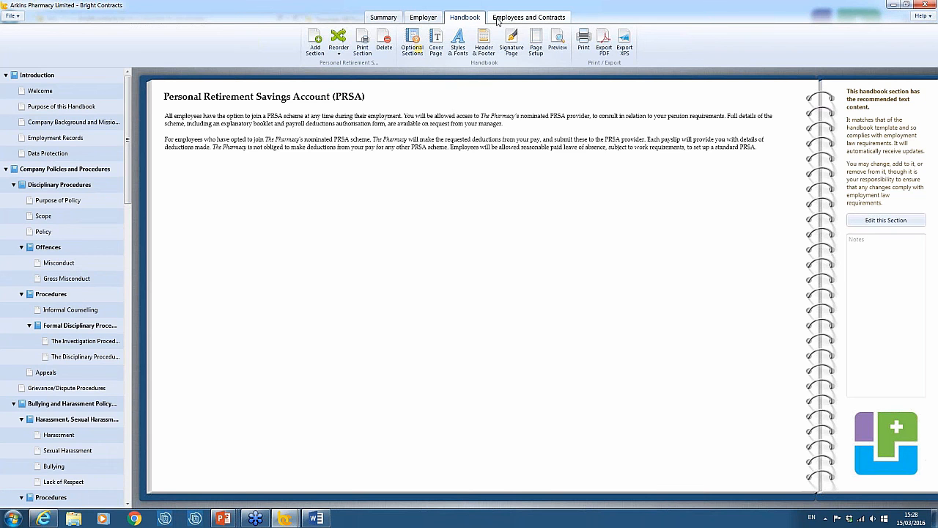
# Review the Summary overview of employees' handbooks and contracts, and return to the Employees and Contracts view.
pyautogui.click(522, 18)
pyautogui.click(396, 18)
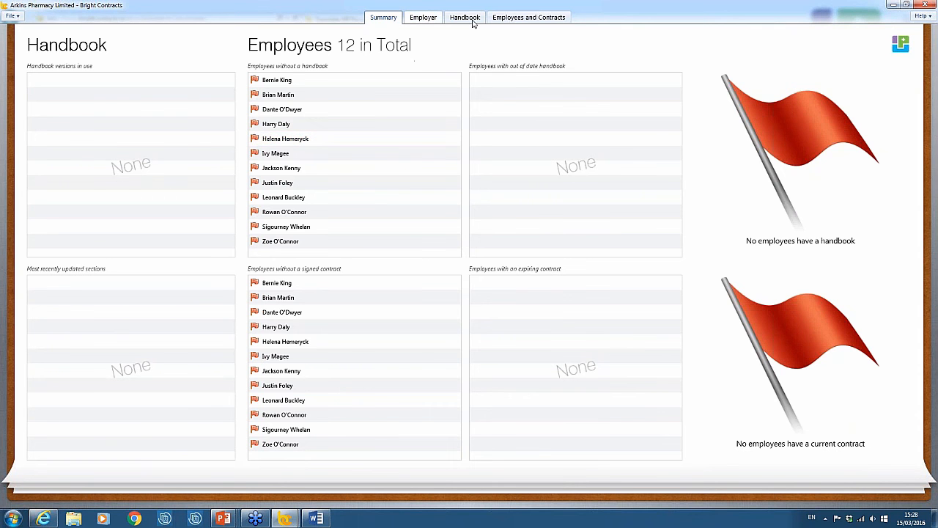
pyautogui.click(508, 18)
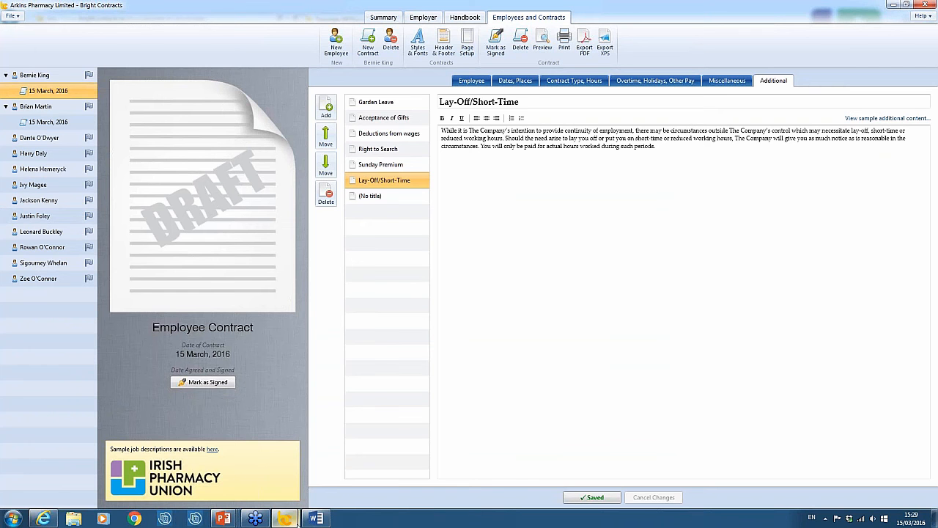
# Switch to Word, read the Getting Started Quick Guide, and minimise the document.
pyautogui.click(315, 519)
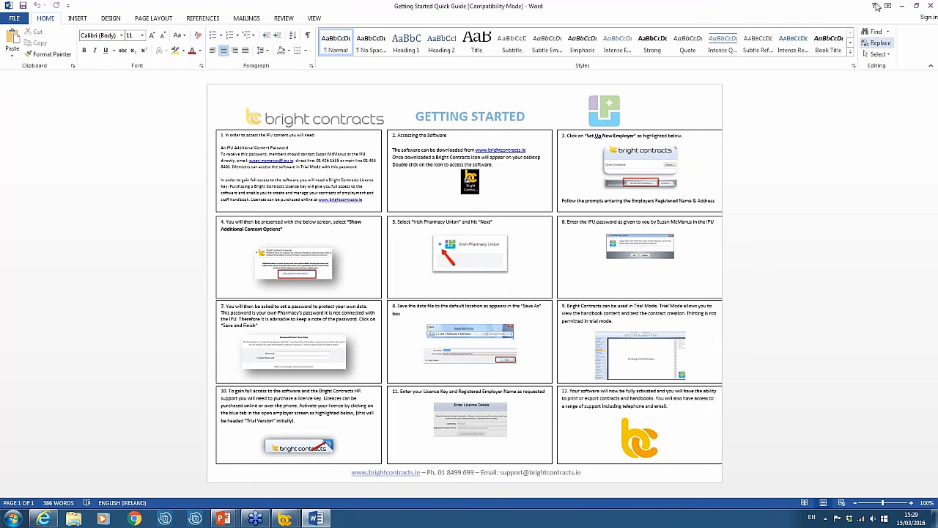
pyautogui.click(902, 5)
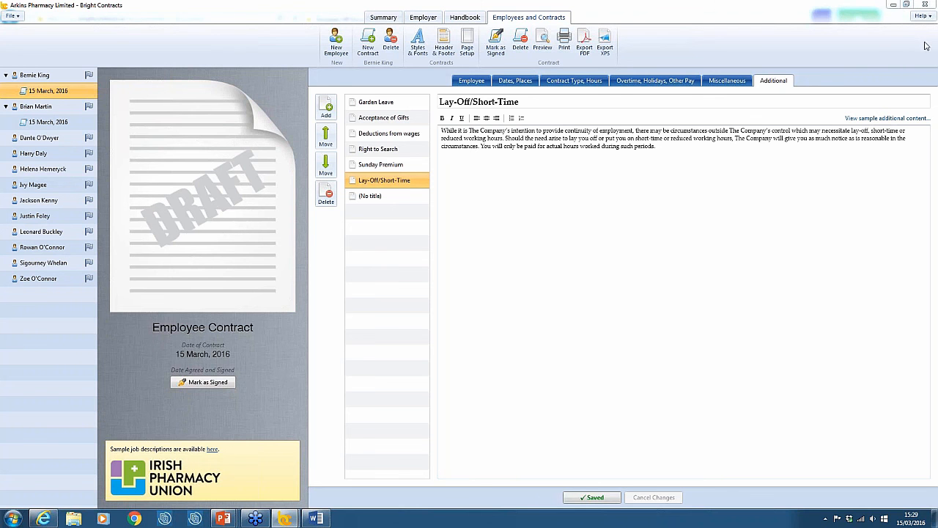
# Minimise the Bright Contracts and browser windows to return to the PowerPoint slide show, and advance to the Questions slide.
pyautogui.click(894, 6)
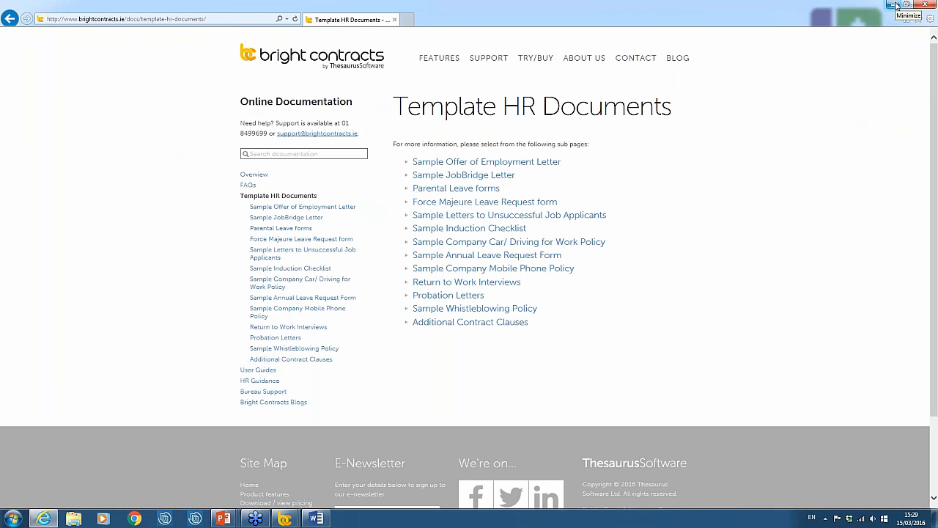
pyautogui.click(894, 5)
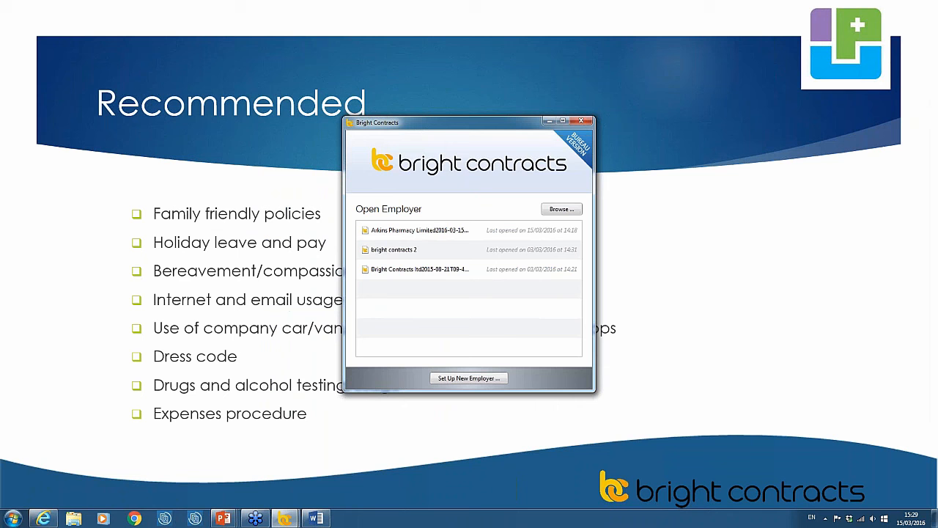
pyautogui.click(549, 121)
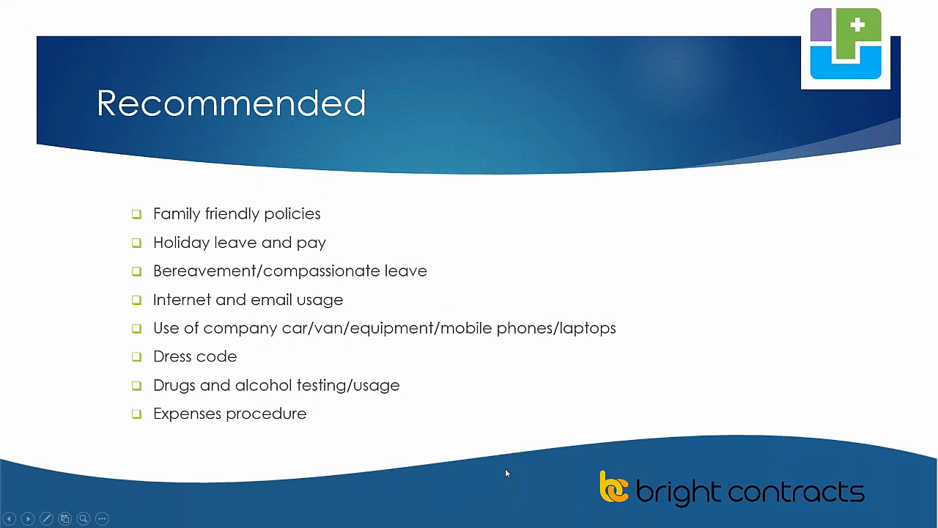
pyautogui.click(457, 467)
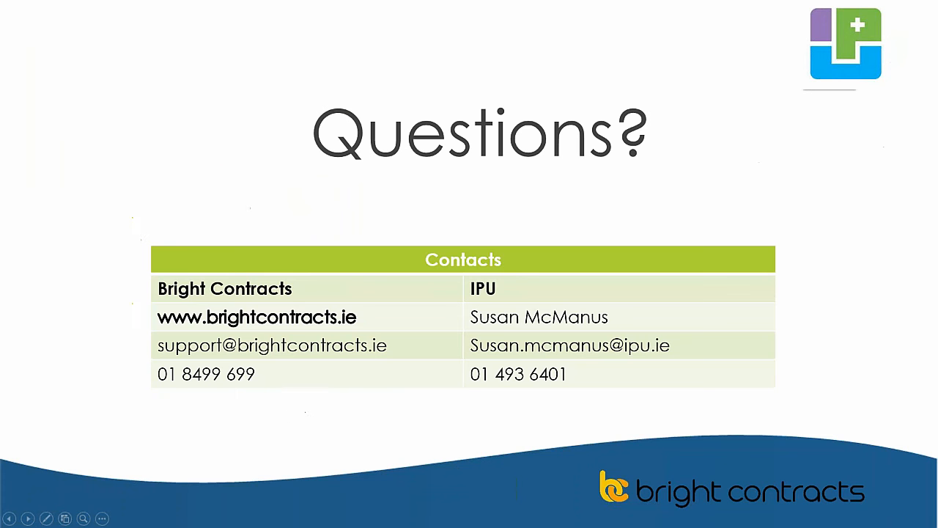